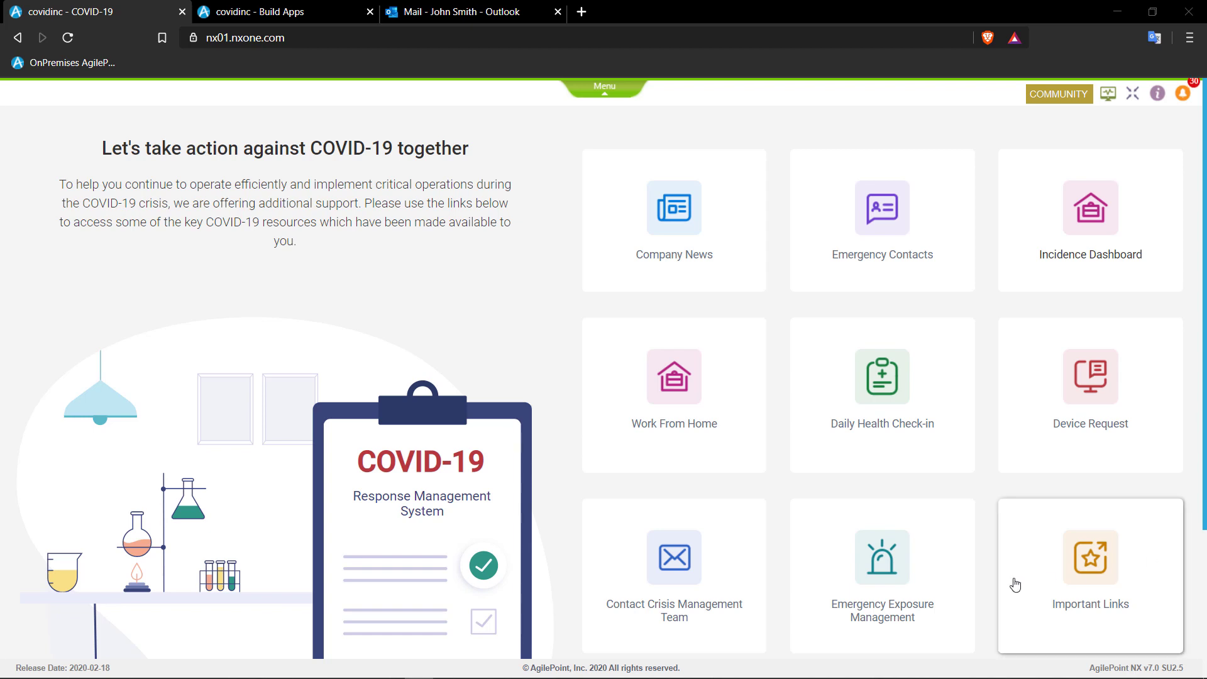
# Find the Work From Home Request app in the App Store's COVID-19 category and preview its form screenshot
pyautogui.click(621, 94)
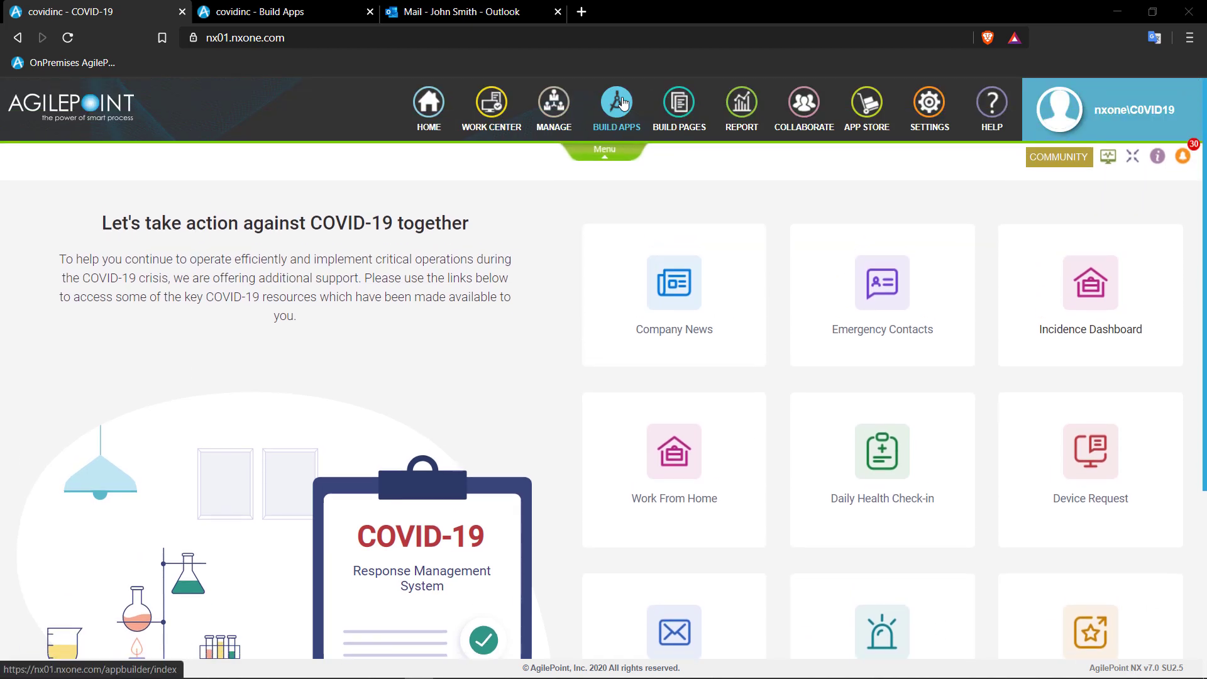
pyautogui.click(863, 107)
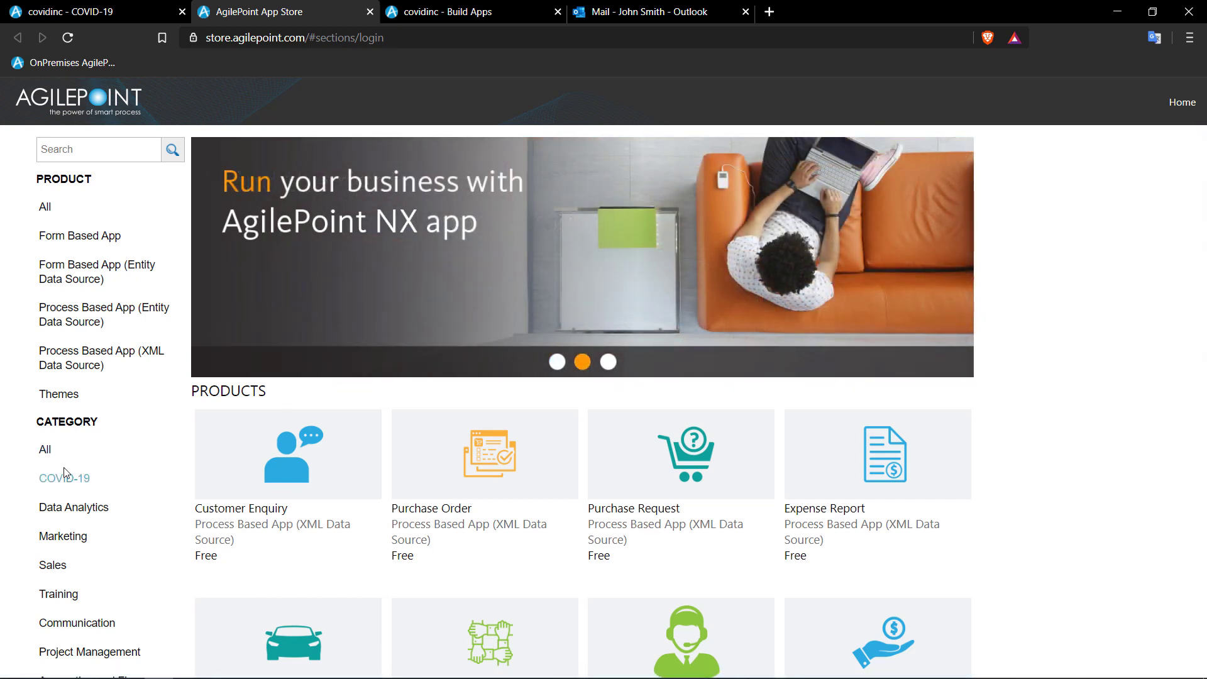
pyautogui.click(60, 484)
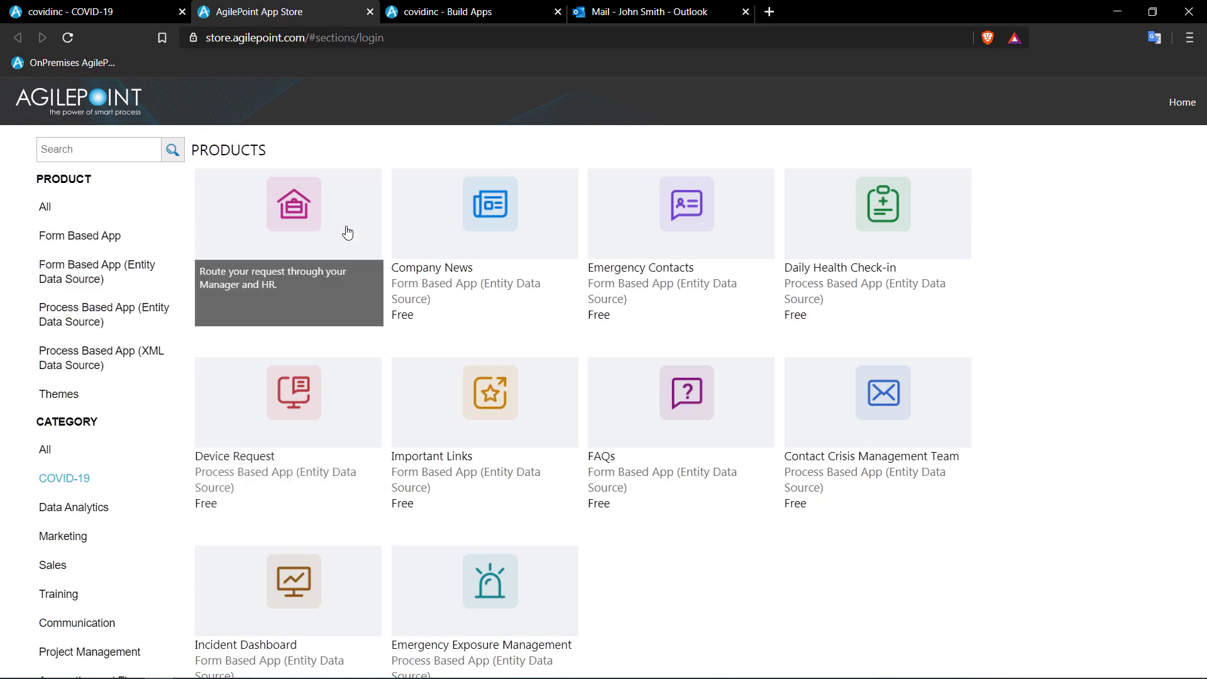
pyautogui.click(298, 216)
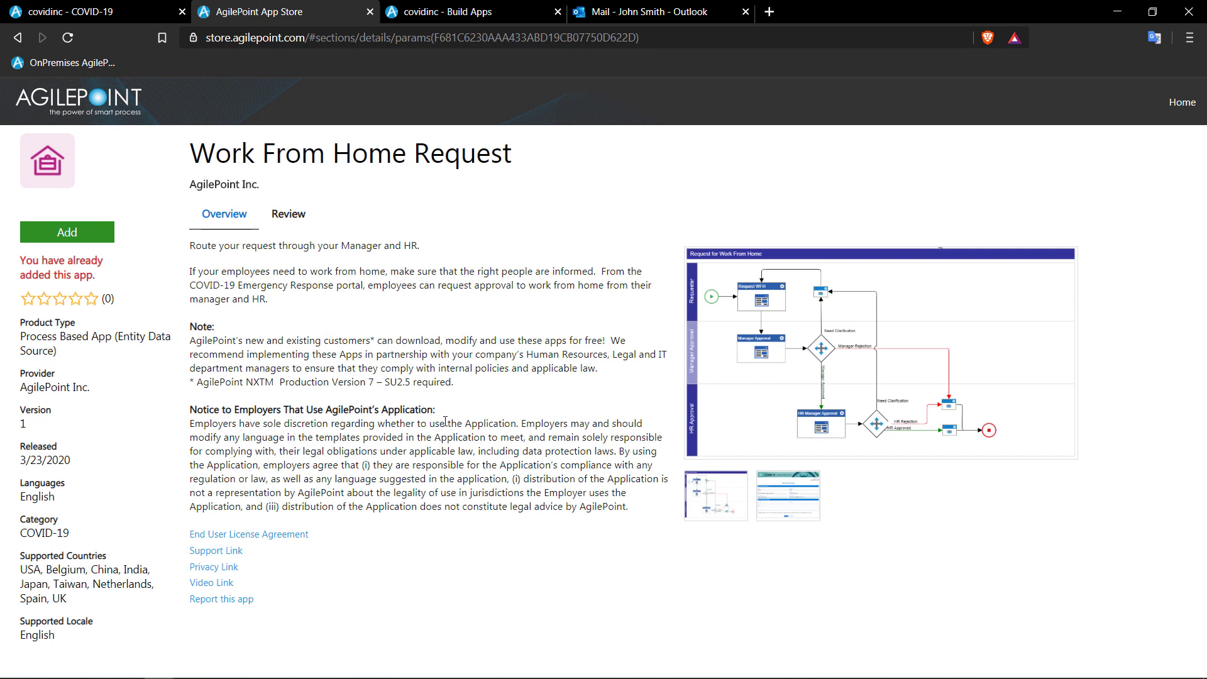
pyautogui.click(810, 518)
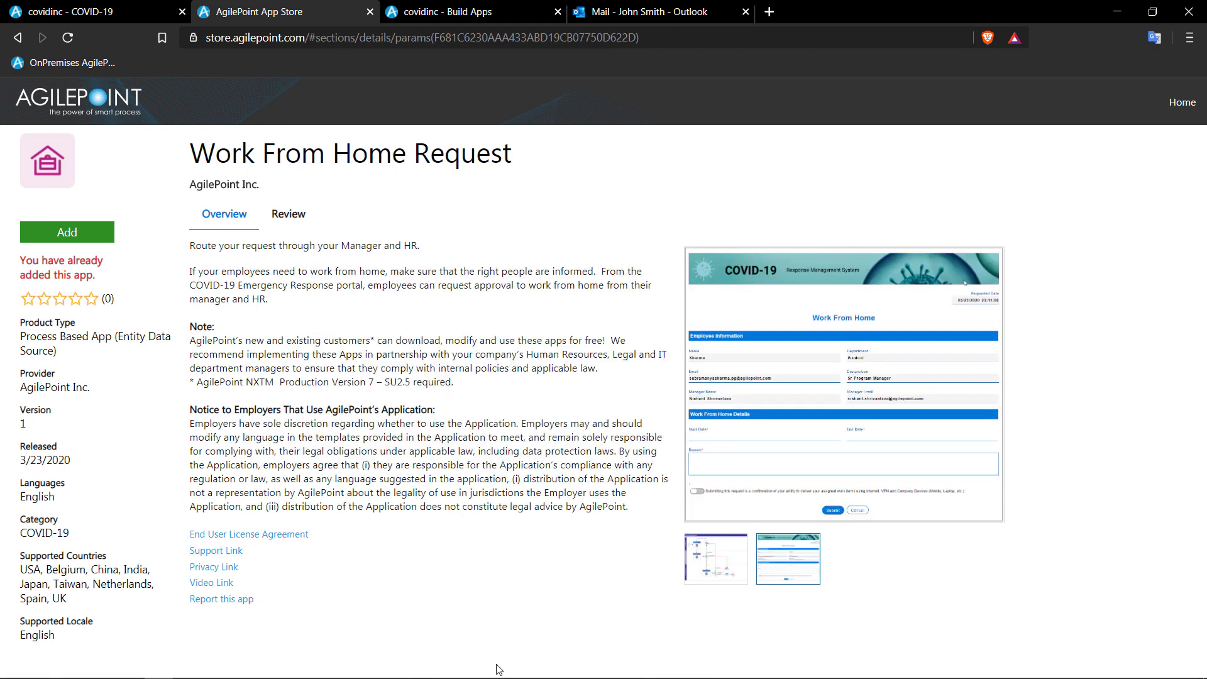
# Add the Work From Home Request app, trusting it with publishing after adding enabled, and return to the site
pyautogui.click(84, 233)
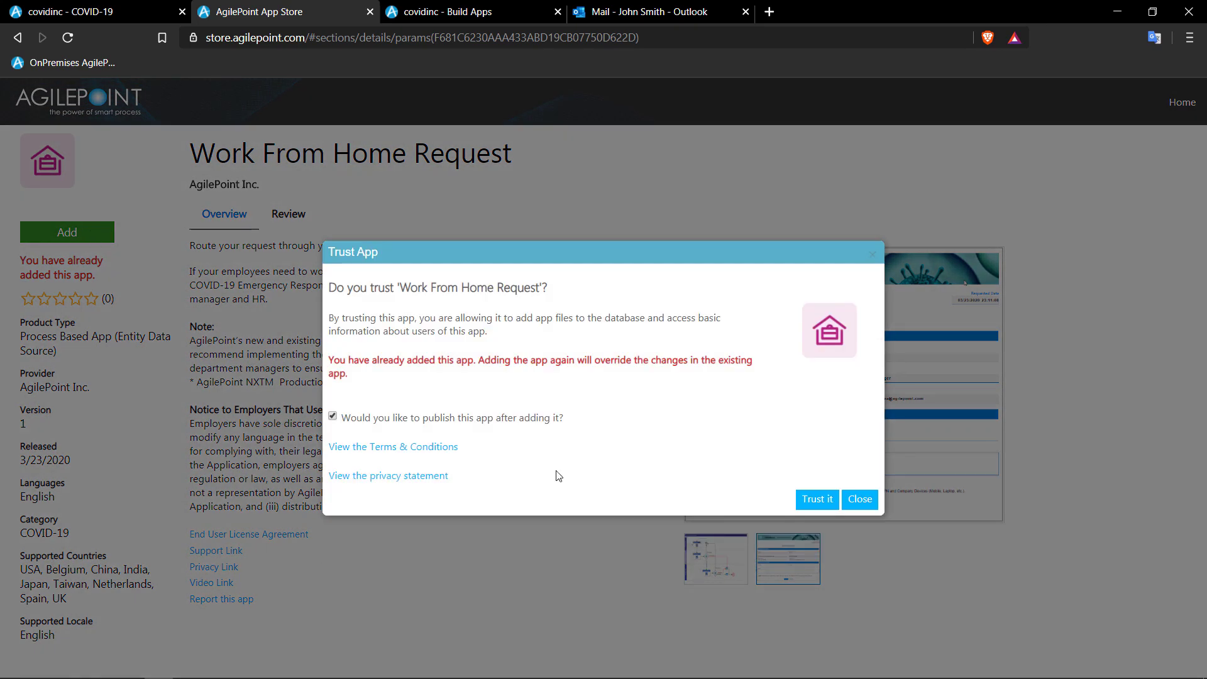
pyautogui.click(817, 500)
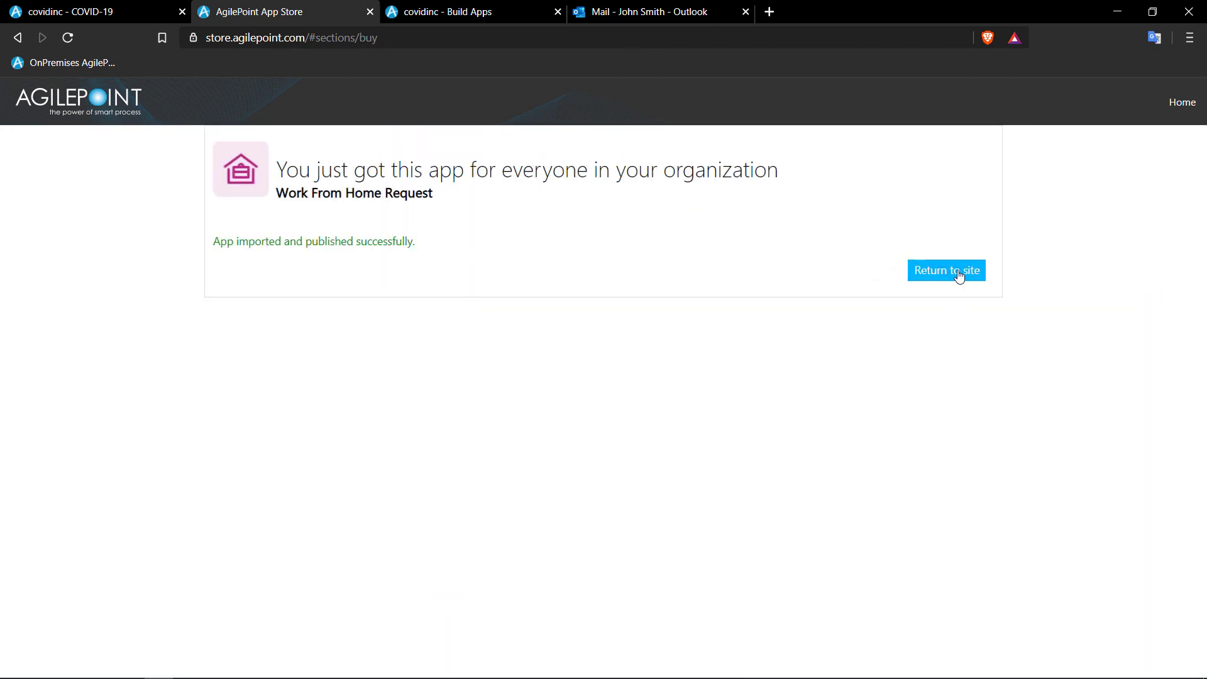
pyautogui.click(957, 275)
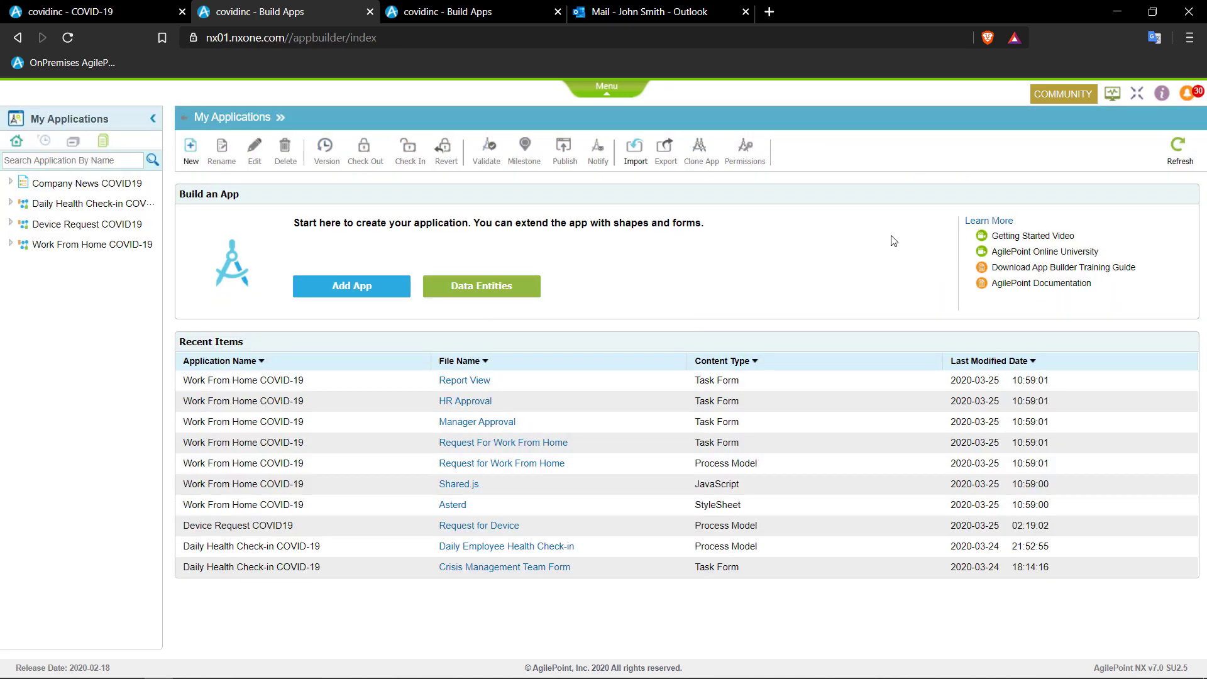
# Open the Work From Home COVID19 data entity and review its custom fields
pyautogui.click(513, 291)
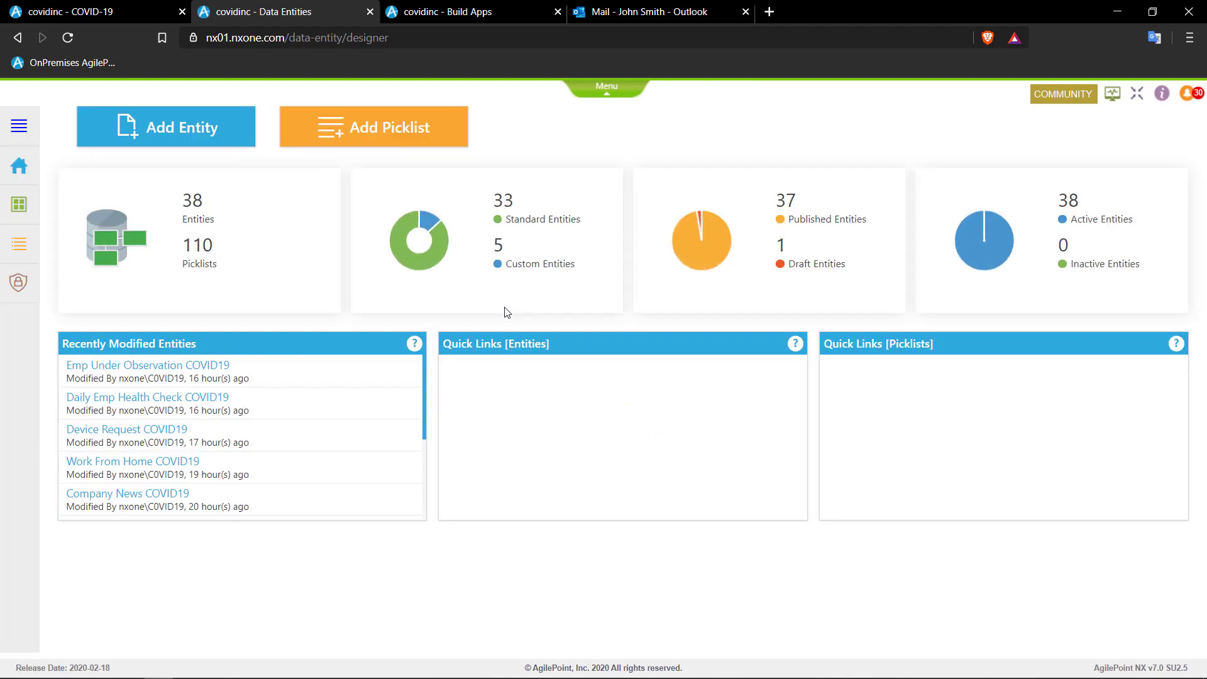
pyautogui.click(163, 468)
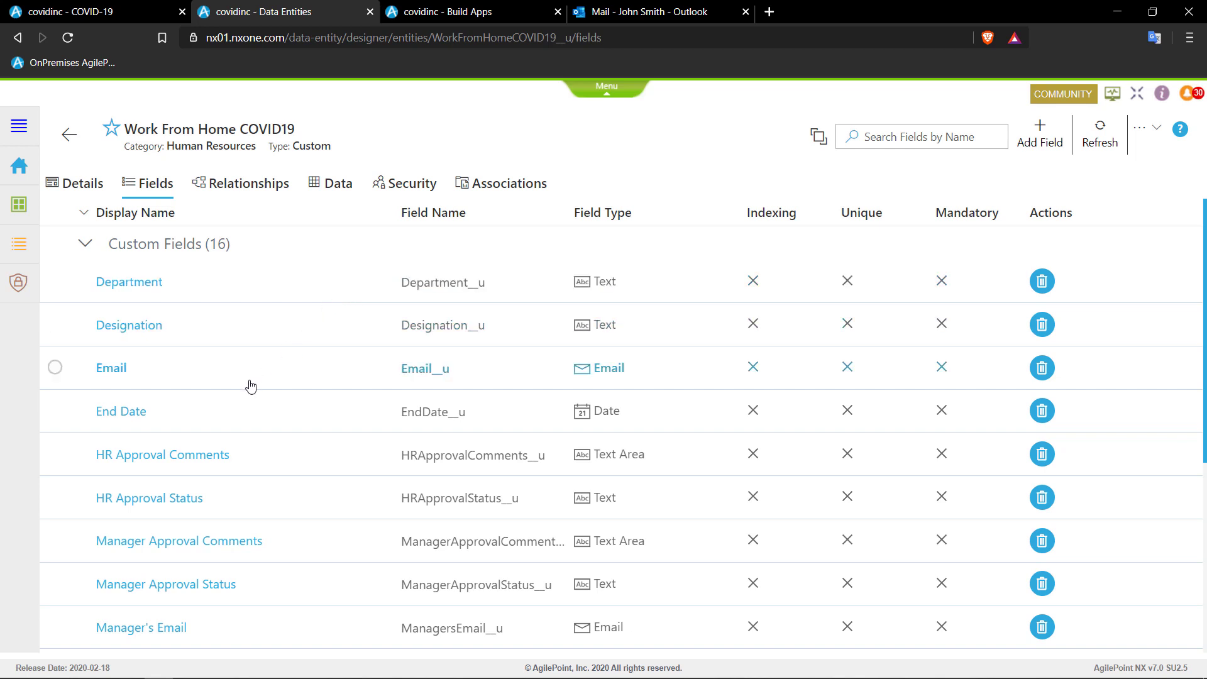
pyautogui.scroll(-1, 251, 386)
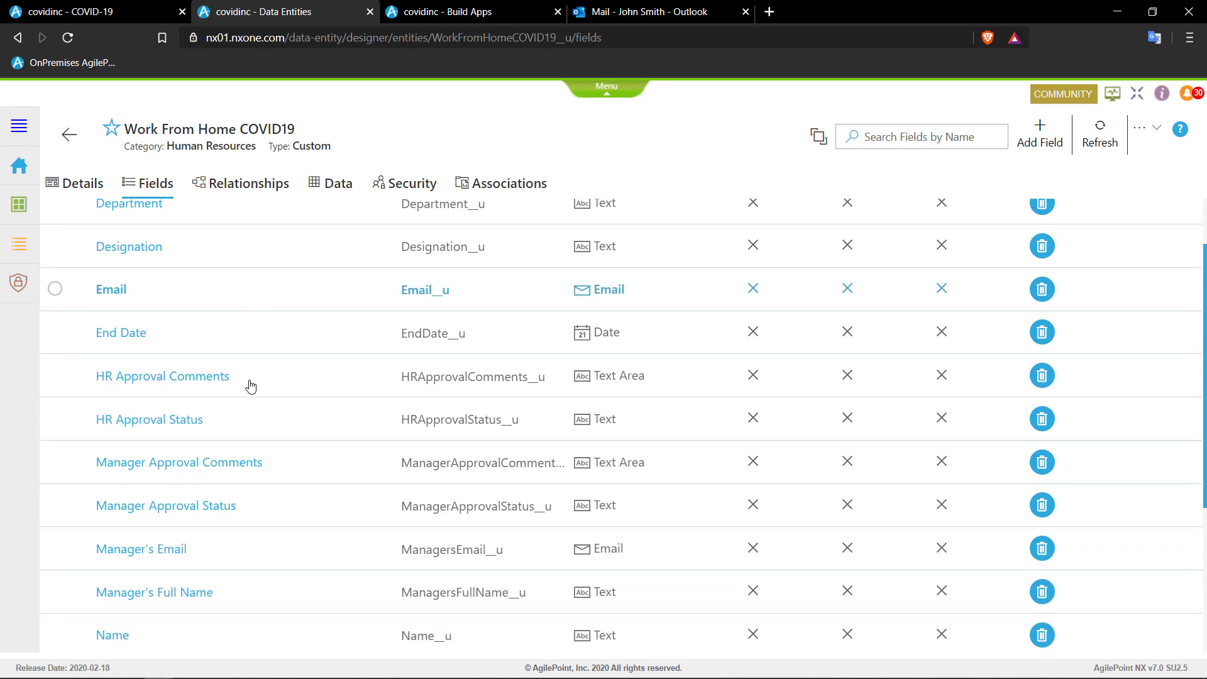
pyautogui.scroll(-2, 251, 385)
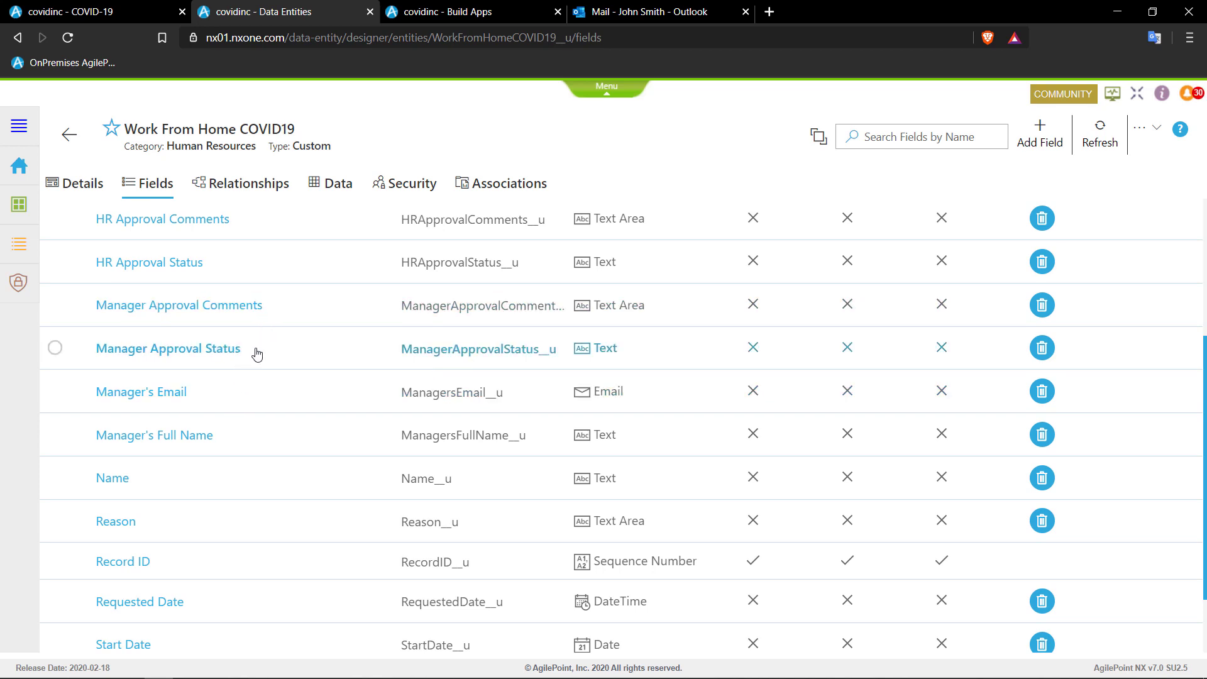
pyautogui.scroll(1, 250, 346)
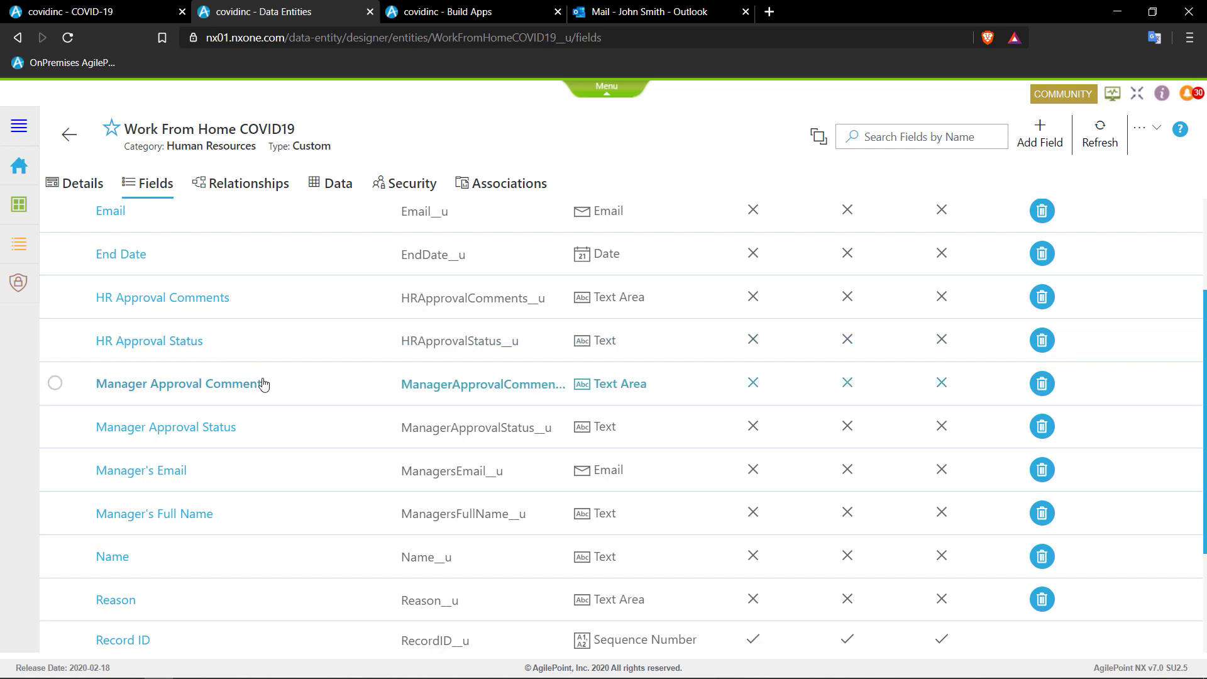
# Return to the app builder and review the existing files of the Work From Home COVID-19 application
pyautogui.click(605, 89)
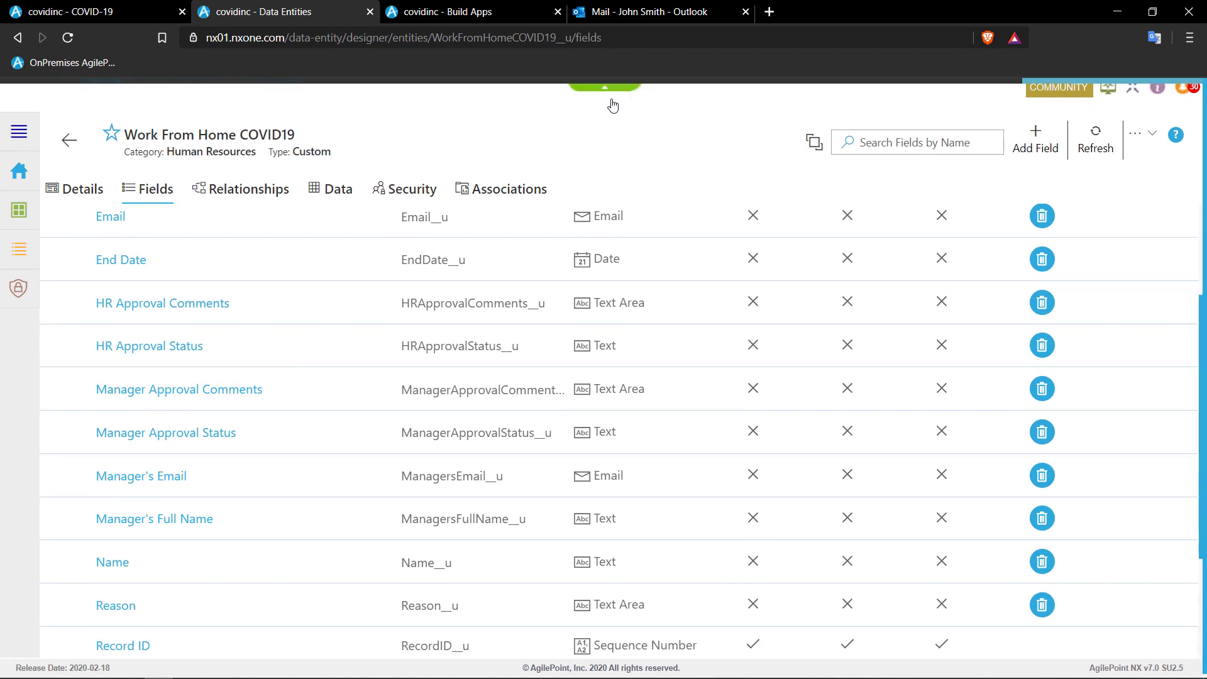
pyautogui.click(621, 112)
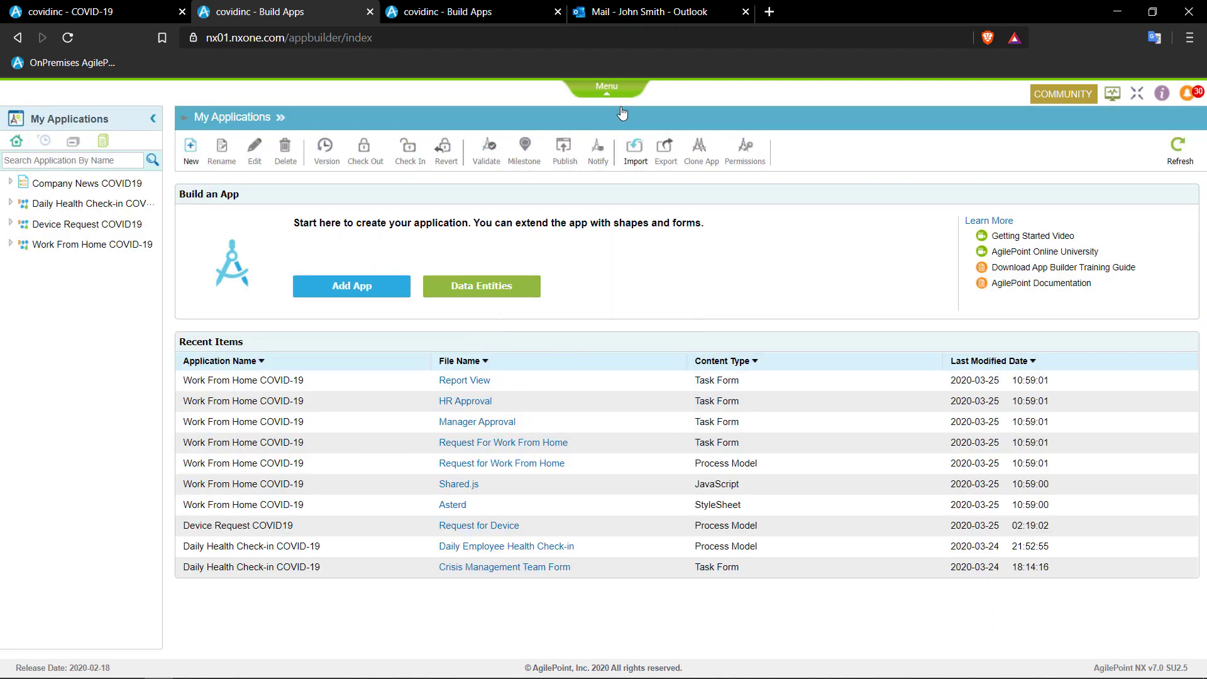
pyautogui.click(92, 250)
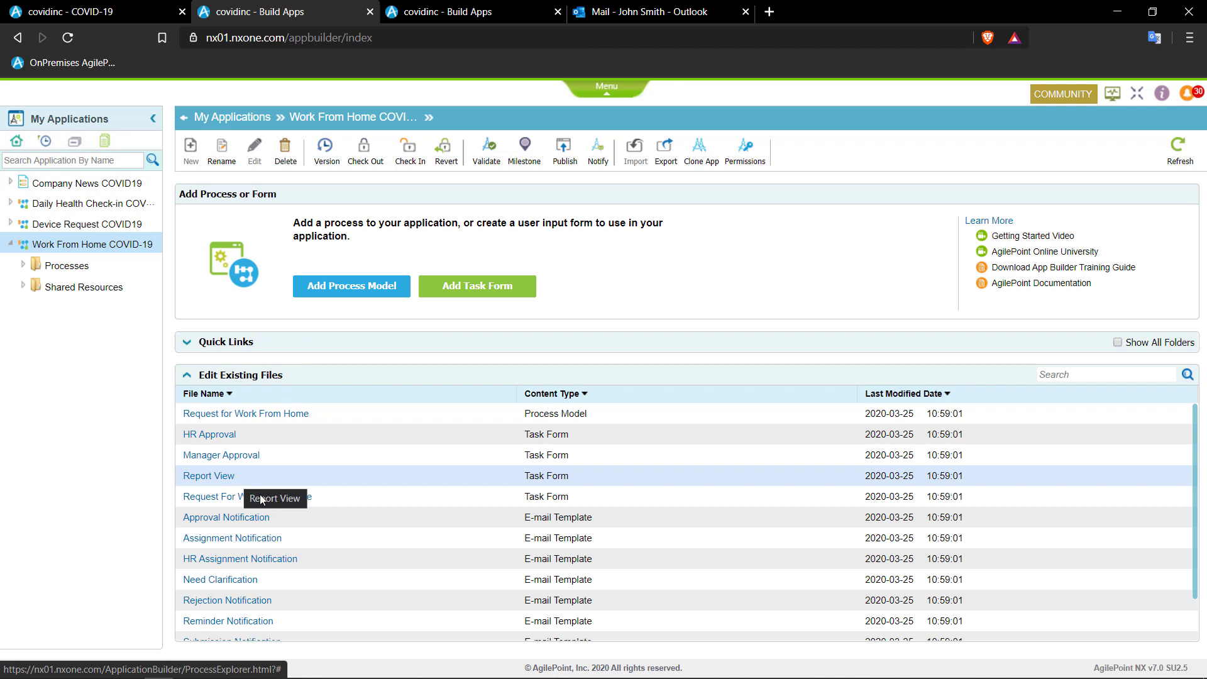
pyautogui.scroll(-1, 290, 504)
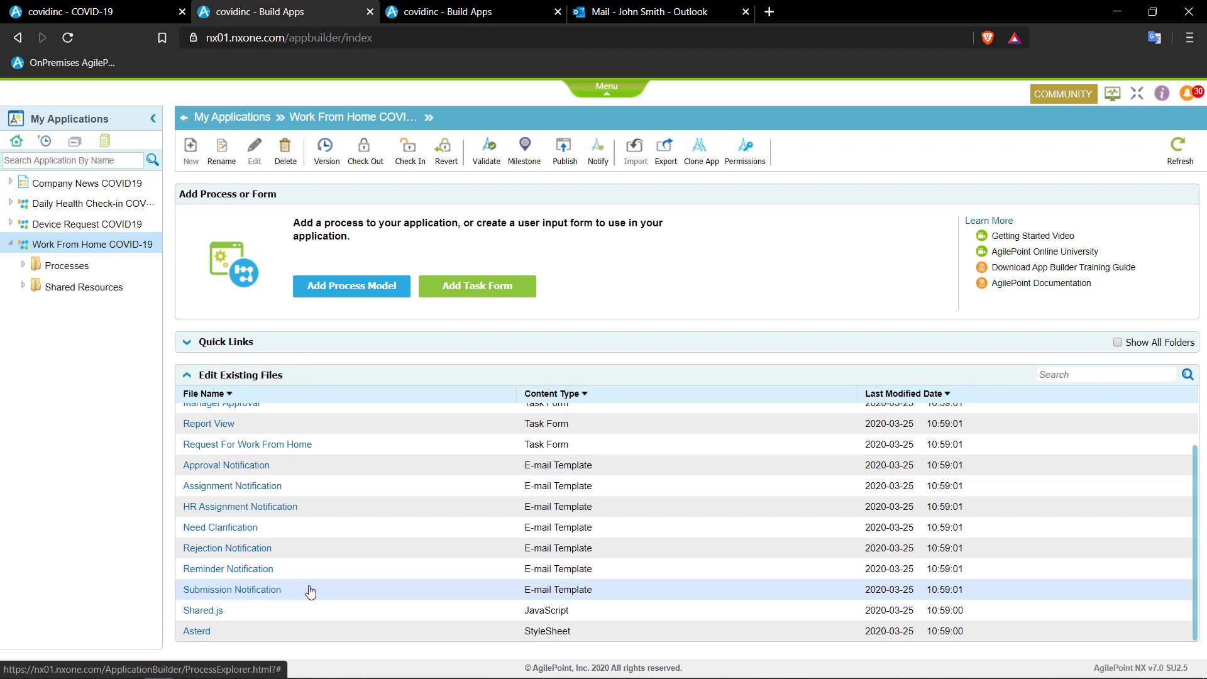
pyautogui.scroll(1, 304, 484)
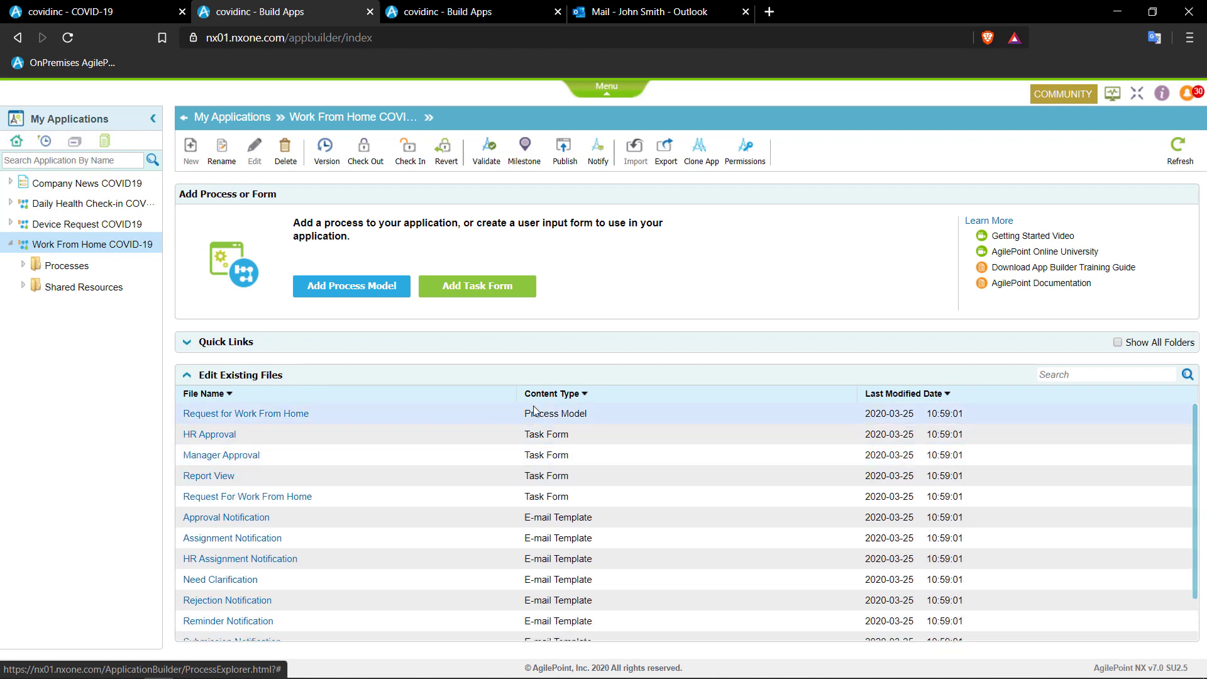
# Open the Request for Work From Home process model in view-only mode and collapse the Activity Library
pyautogui.click(253, 416)
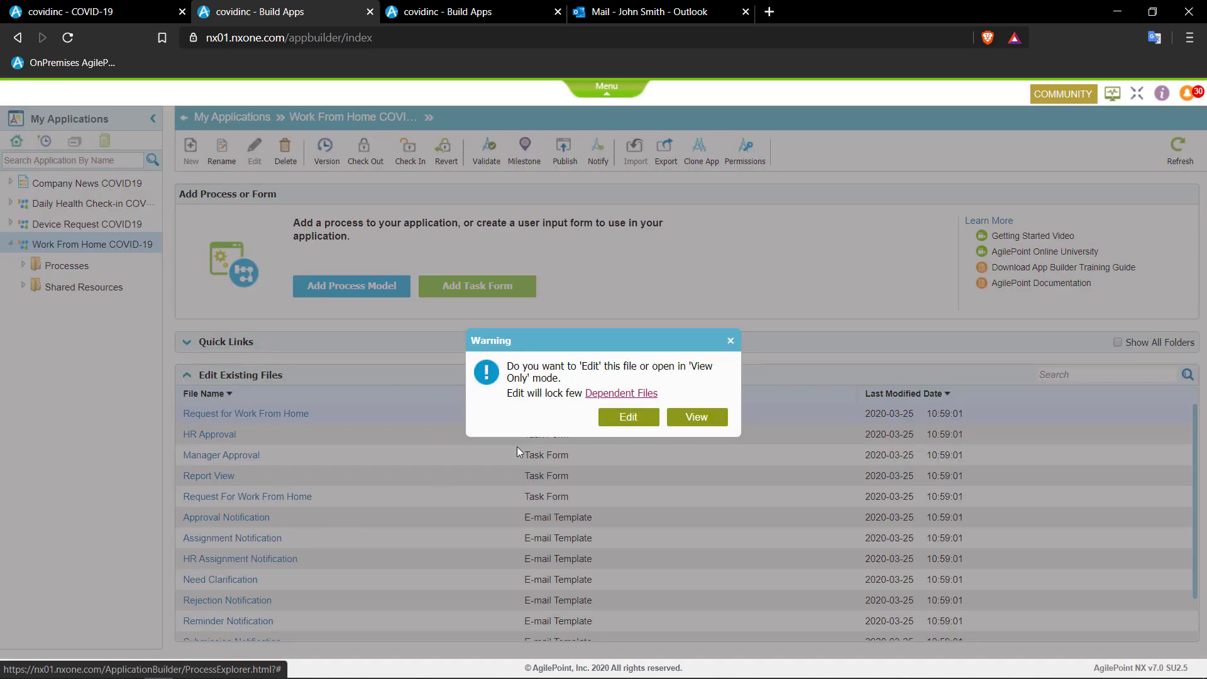
pyautogui.click(720, 418)
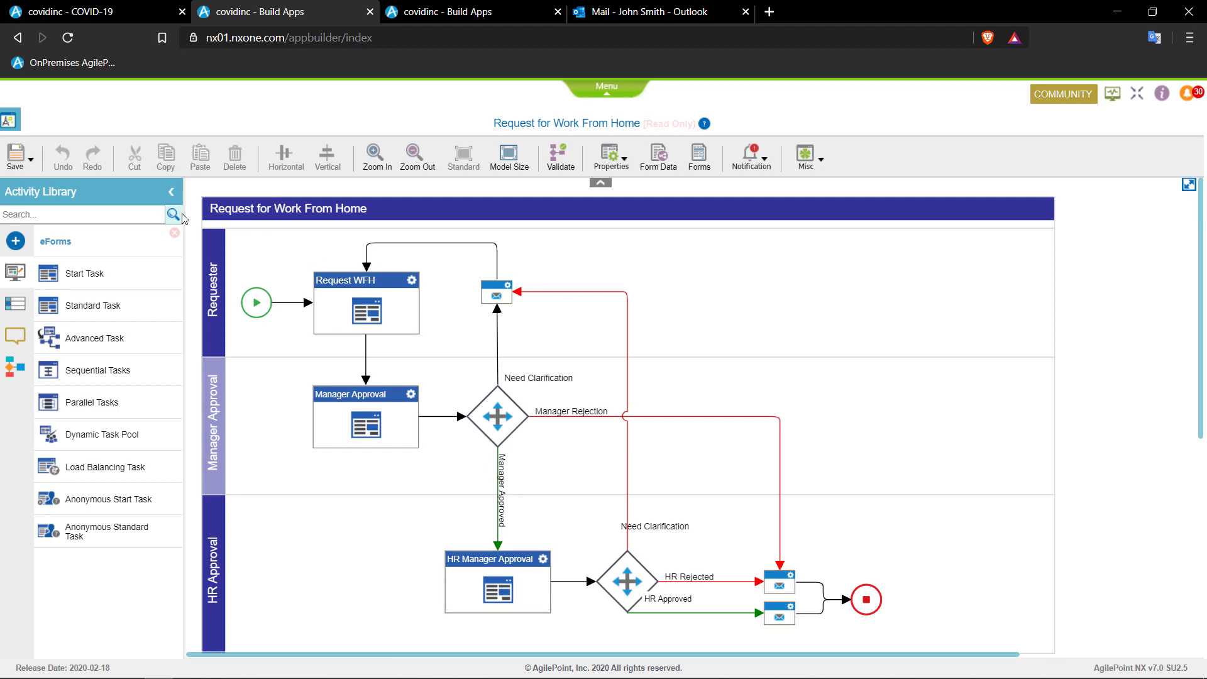
pyautogui.click(171, 192)
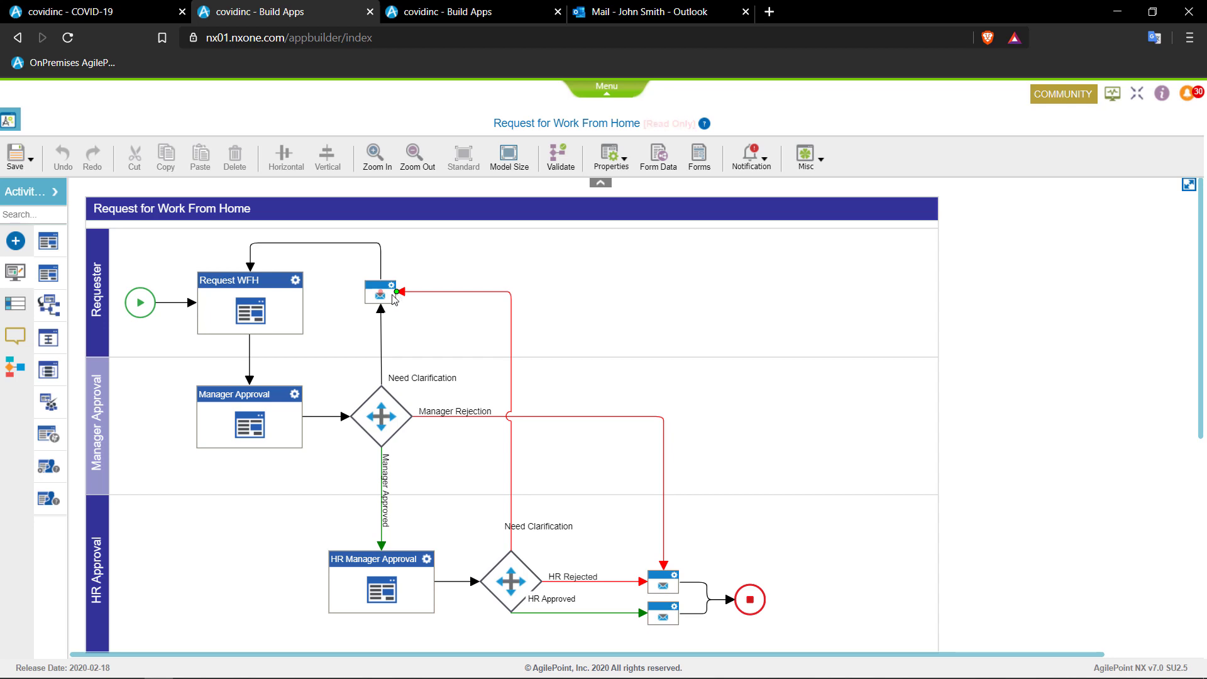
# Return to the COVID-19 portal home page and open the Work From Home request form
pyautogui.click(121, 11)
pyautogui.scroll(-2, 176, 328)
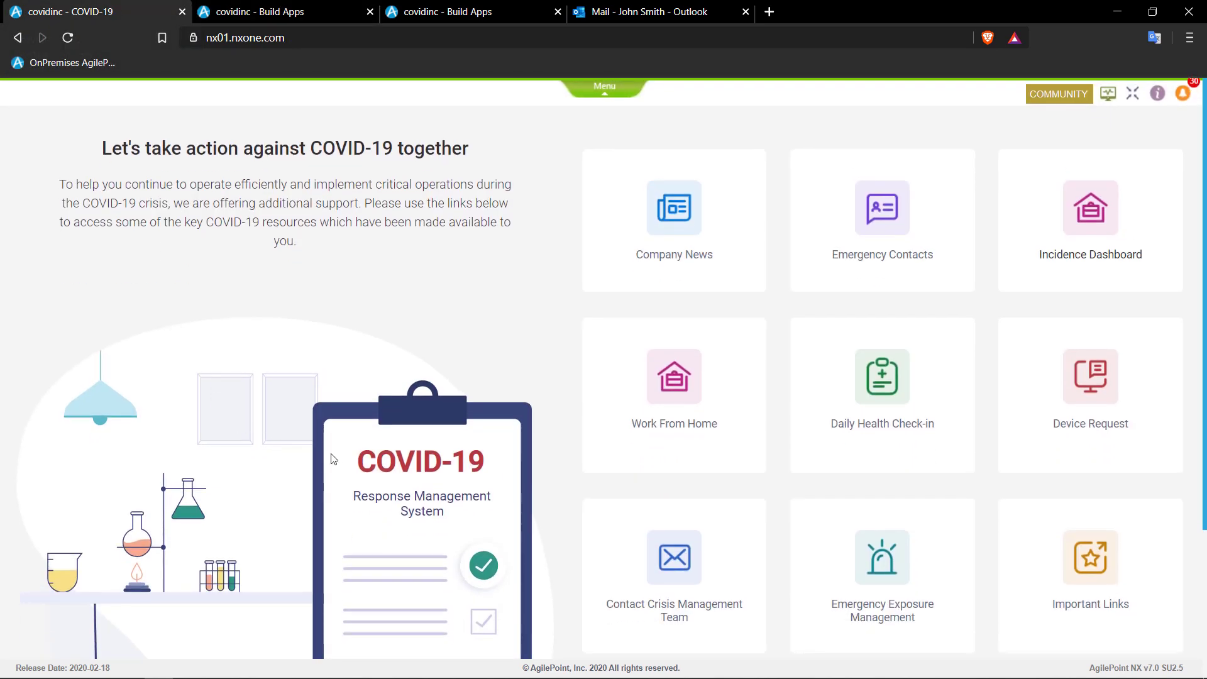
pyautogui.click(697, 395)
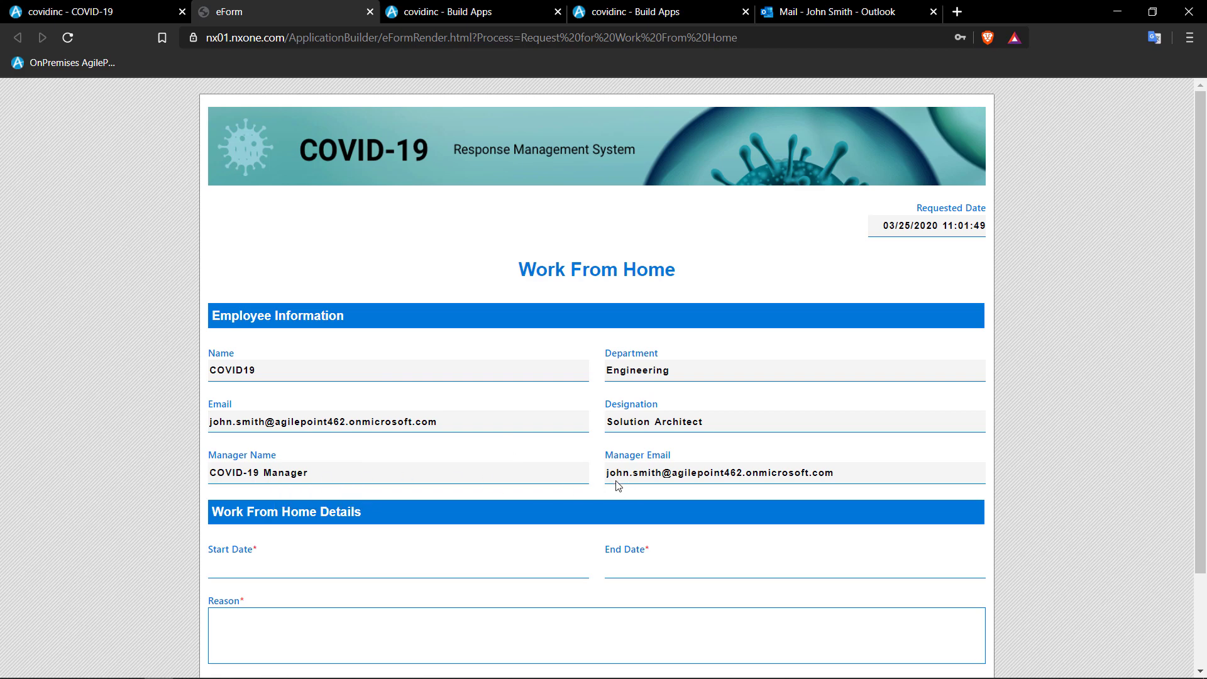
# Set the work-from-home start date to 03/26/2020 and the end date to 04/24/2020
pyautogui.click(285, 554)
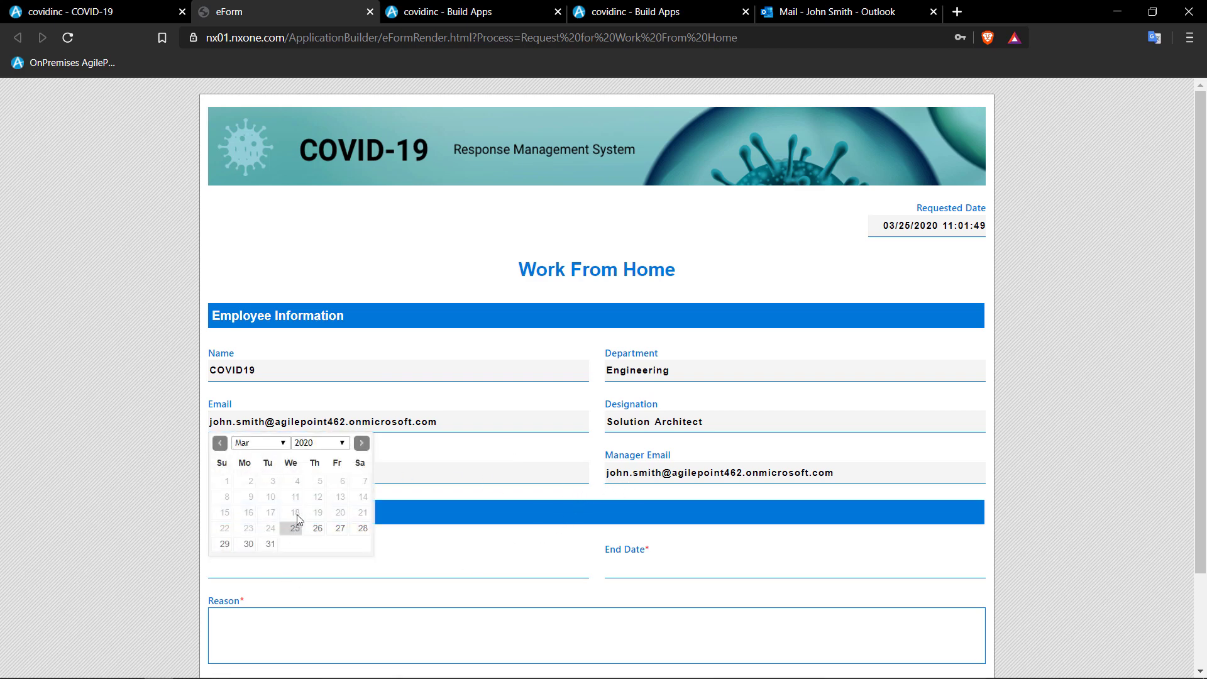
pyautogui.click(316, 530)
pyautogui.click(671, 561)
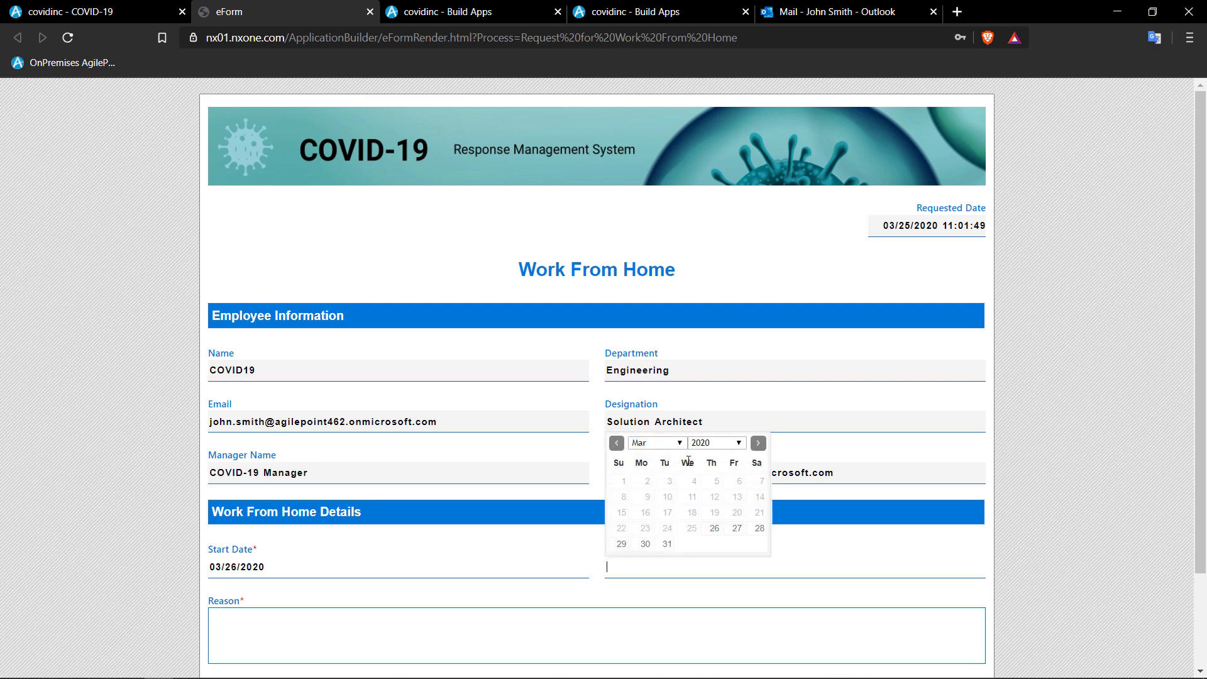
pyautogui.click(677, 442)
pyautogui.click(648, 464)
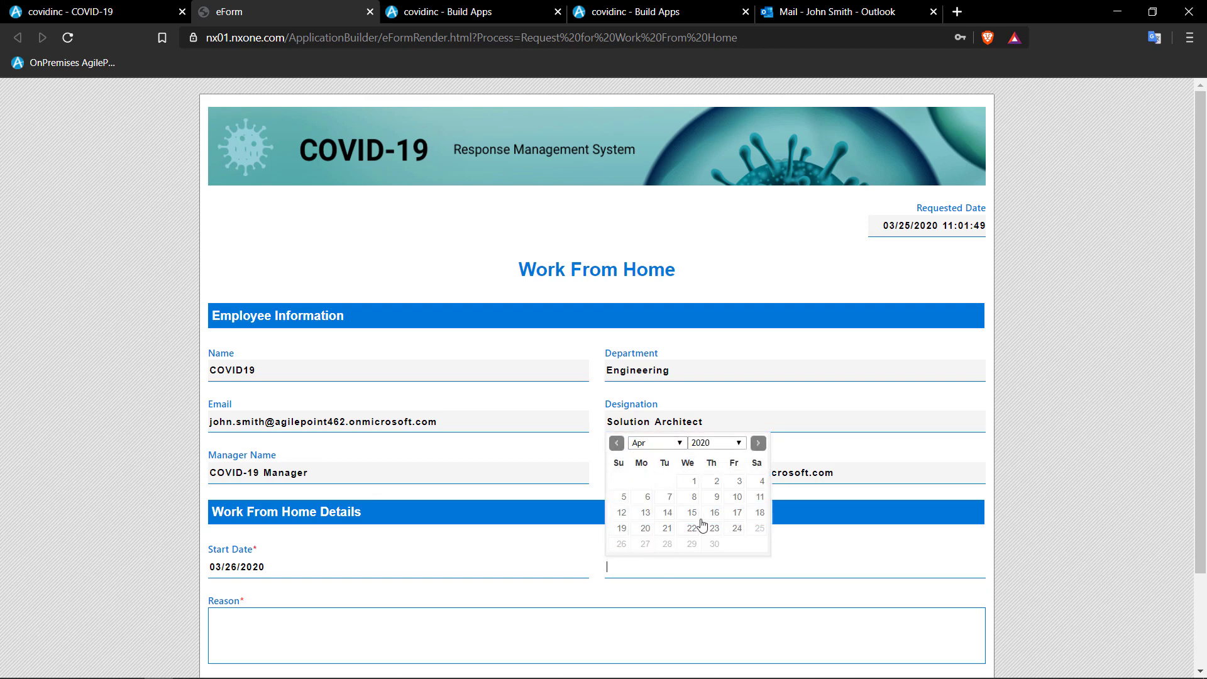
pyautogui.click(739, 529)
# Enter the reason "To stay healthy!", turn on the work-delivery confirmation, and submit the request
pyautogui.scroll(-2, 650, 610)
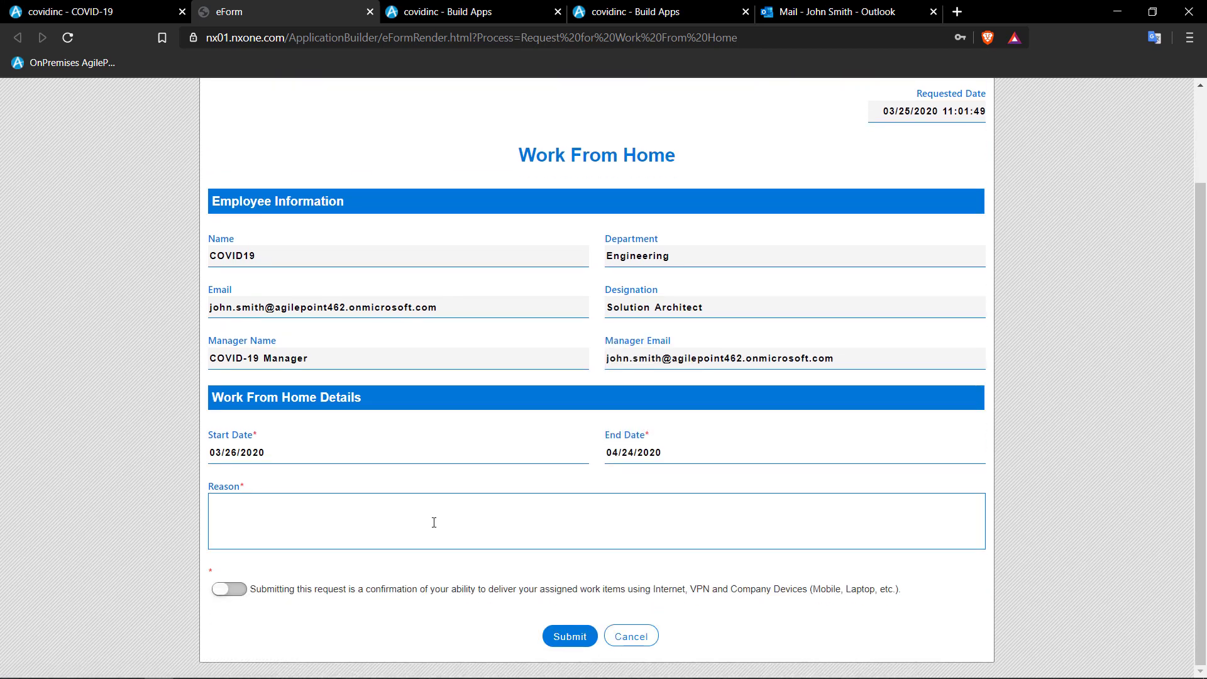
pyautogui.click(432, 521)
pyautogui.write('To stay healthy!')
pyautogui.click(226, 589)
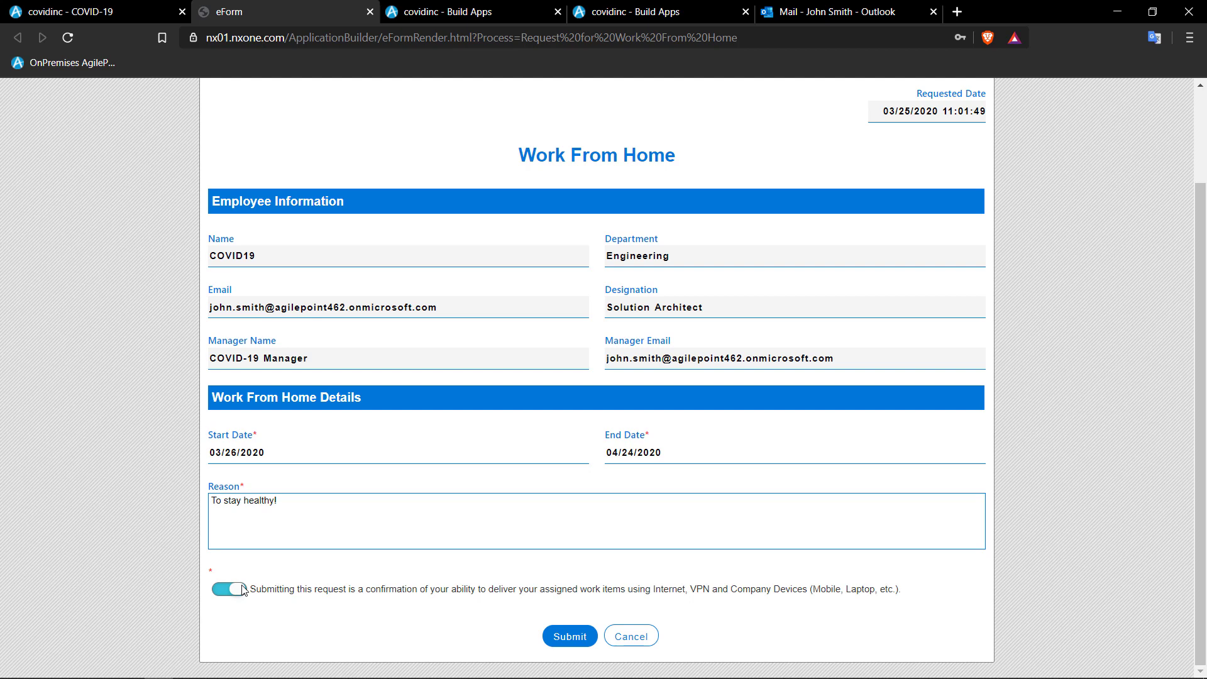
pyautogui.click(573, 639)
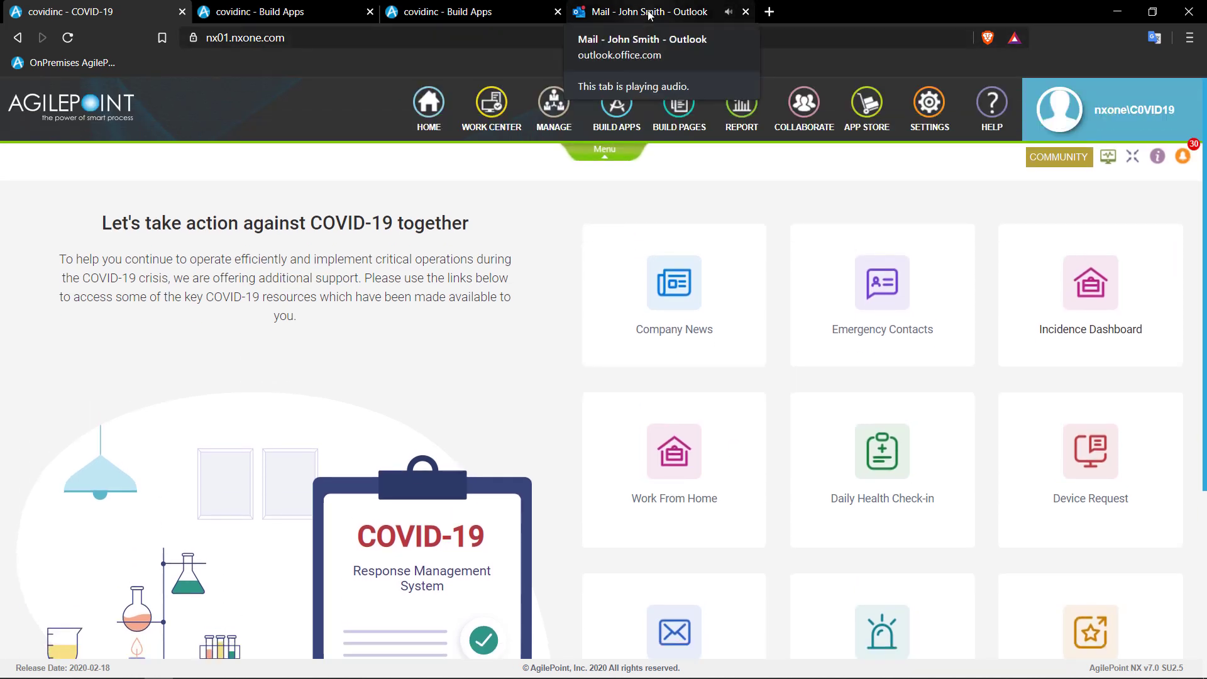
# Switch to Outlook, open the Work From Home manager approval e-mail, and check the requested dates
pyautogui.click(648, 11)
pyautogui.click(251, 219)
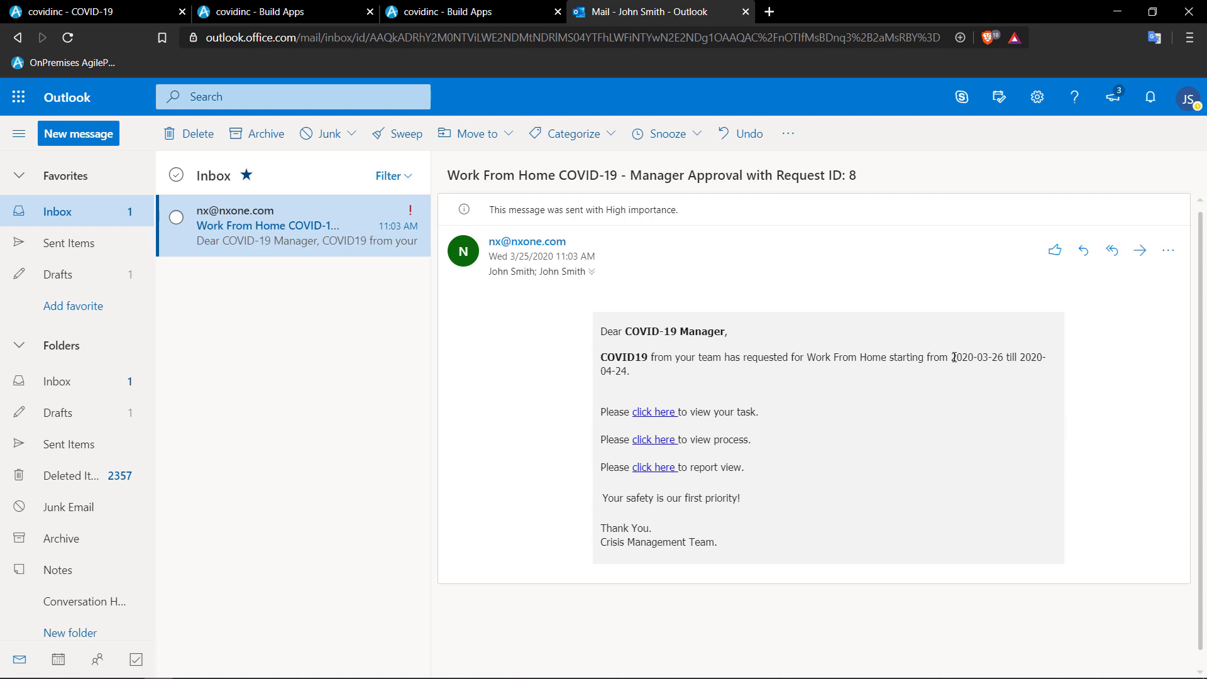
pyautogui.moveTo(951, 358); pyautogui.dragTo(1043, 359)
pyautogui.click(864, 477)
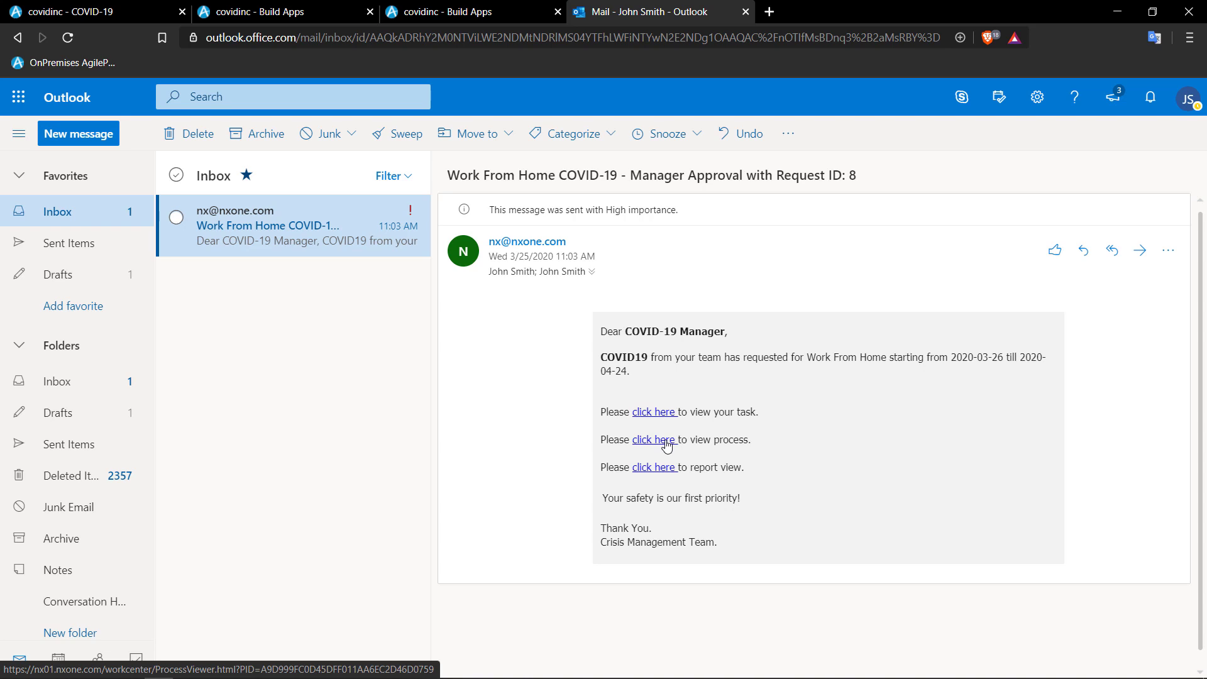
# Open the process view from the approval e-mail and reassign the Manager Approval task to COVID19 within This Department
pyautogui.click(667, 440)
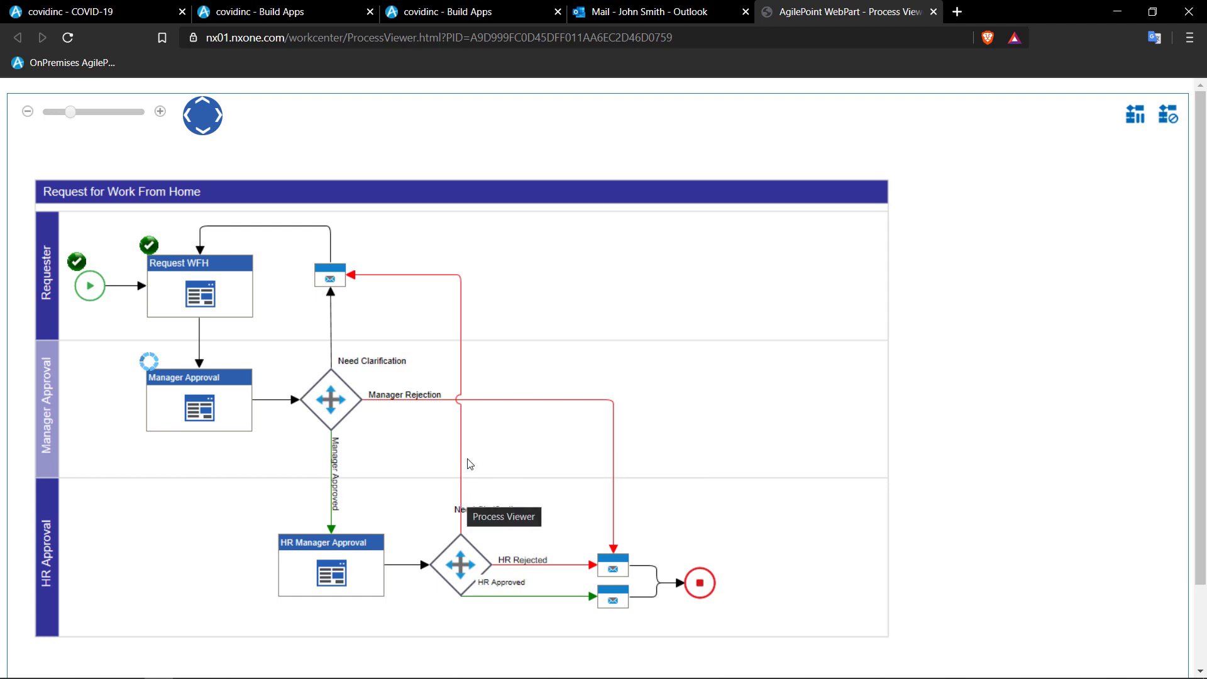
pyautogui.click(221, 405)
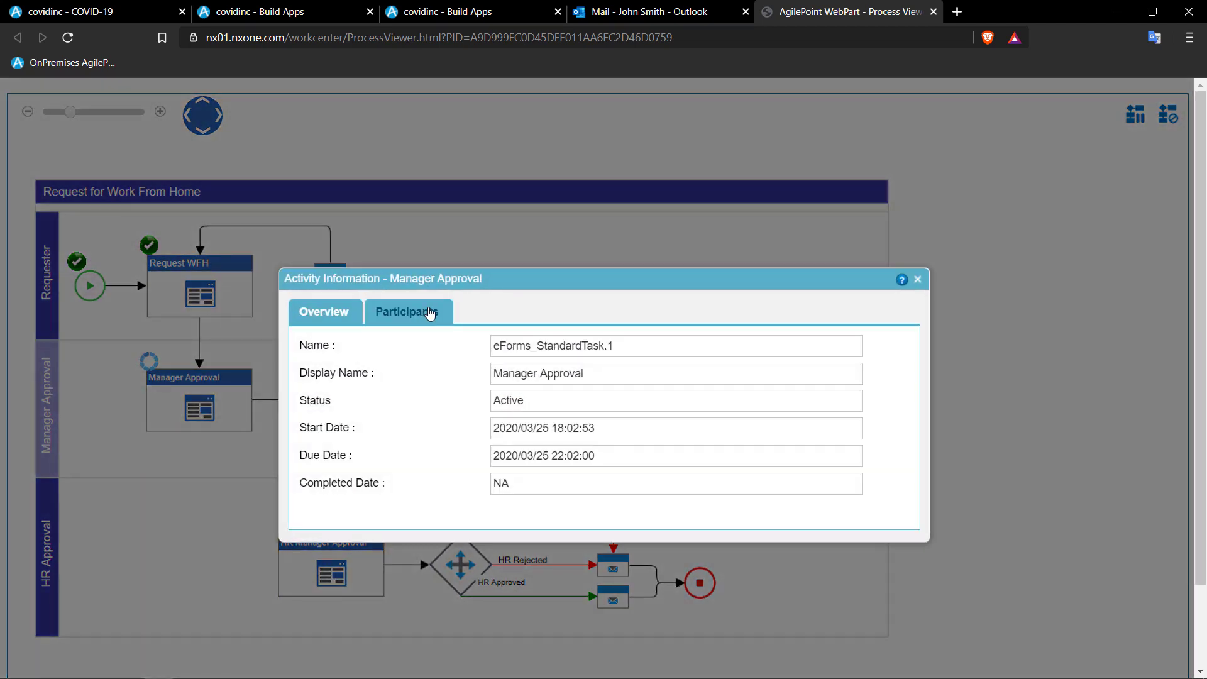
pyautogui.click(432, 322)
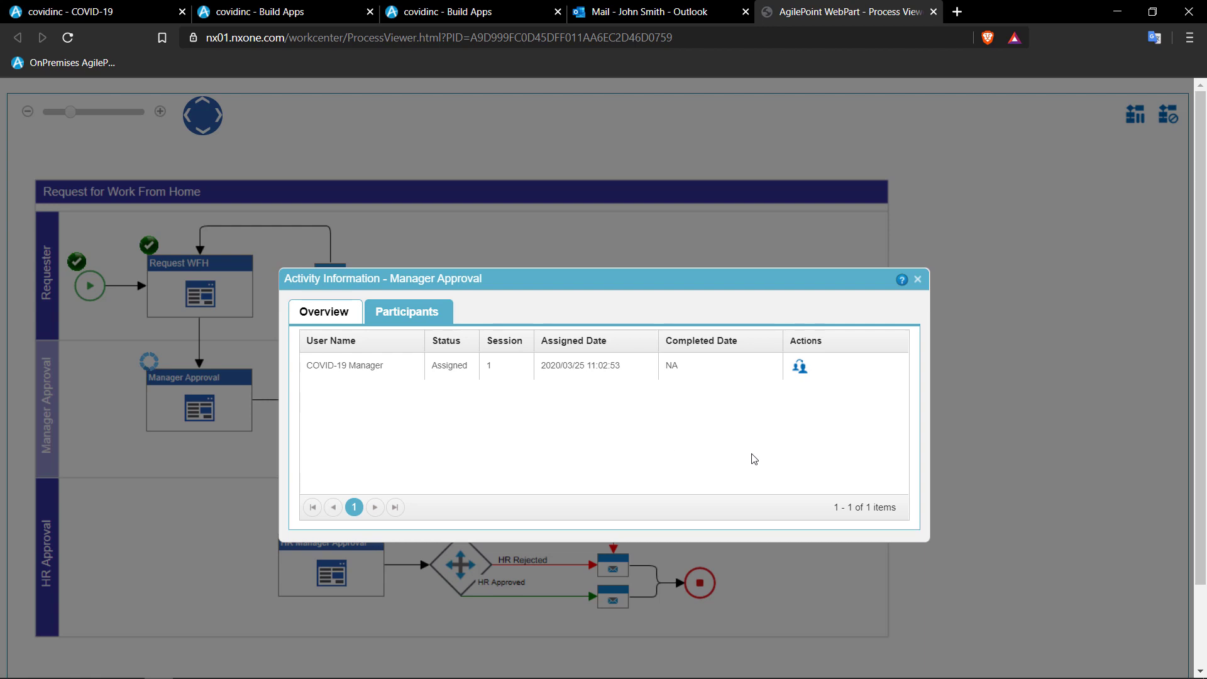
pyautogui.click(801, 370)
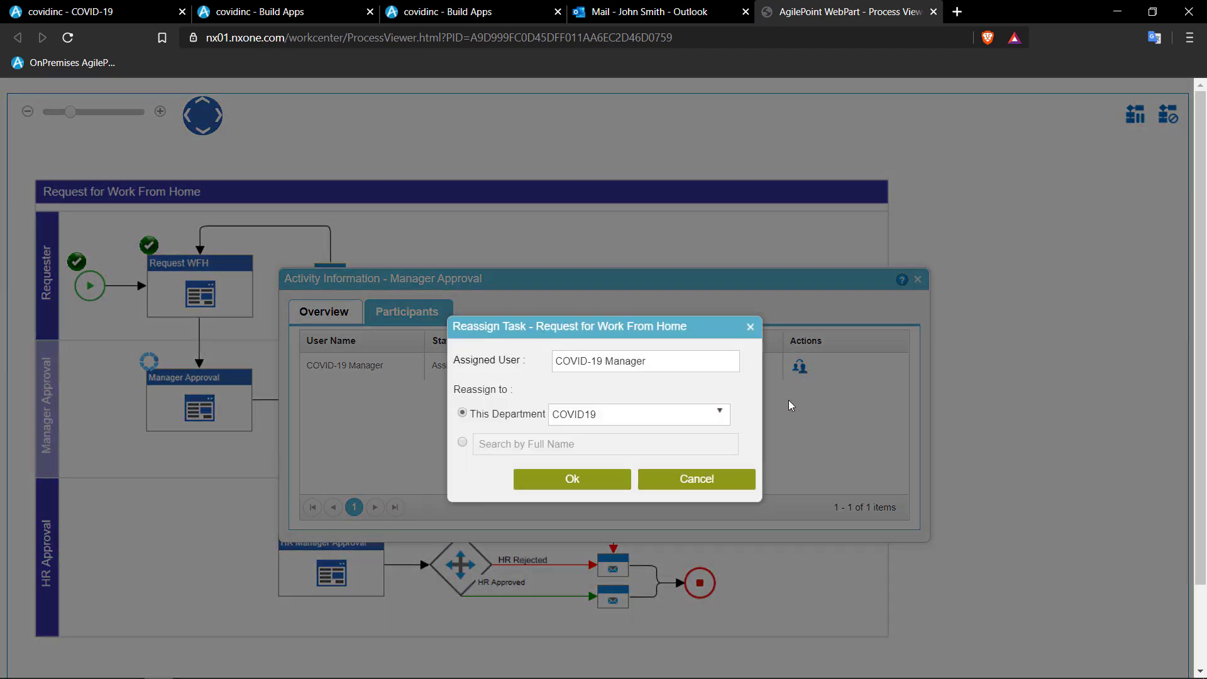
pyautogui.click(583, 483)
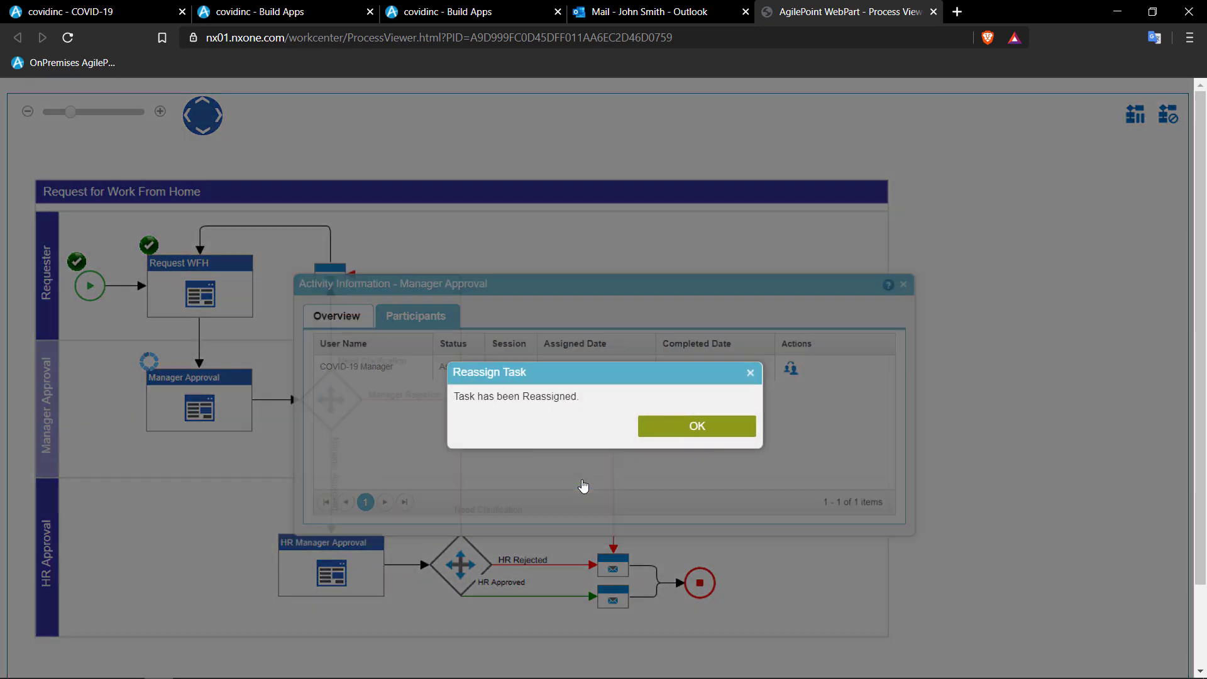
pyautogui.click(706, 428)
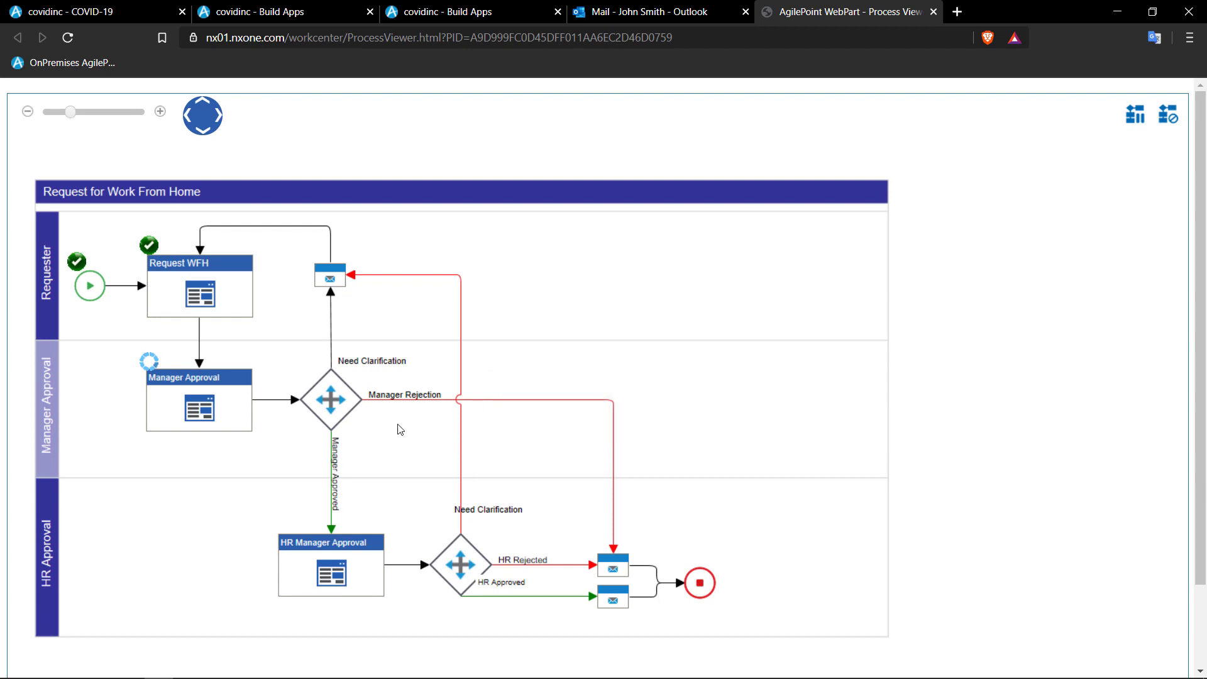
# Open the reassigned COVID19 task from the Manager Approval activity's participants and review the request form down to the approval section
pyautogui.click(221, 399)
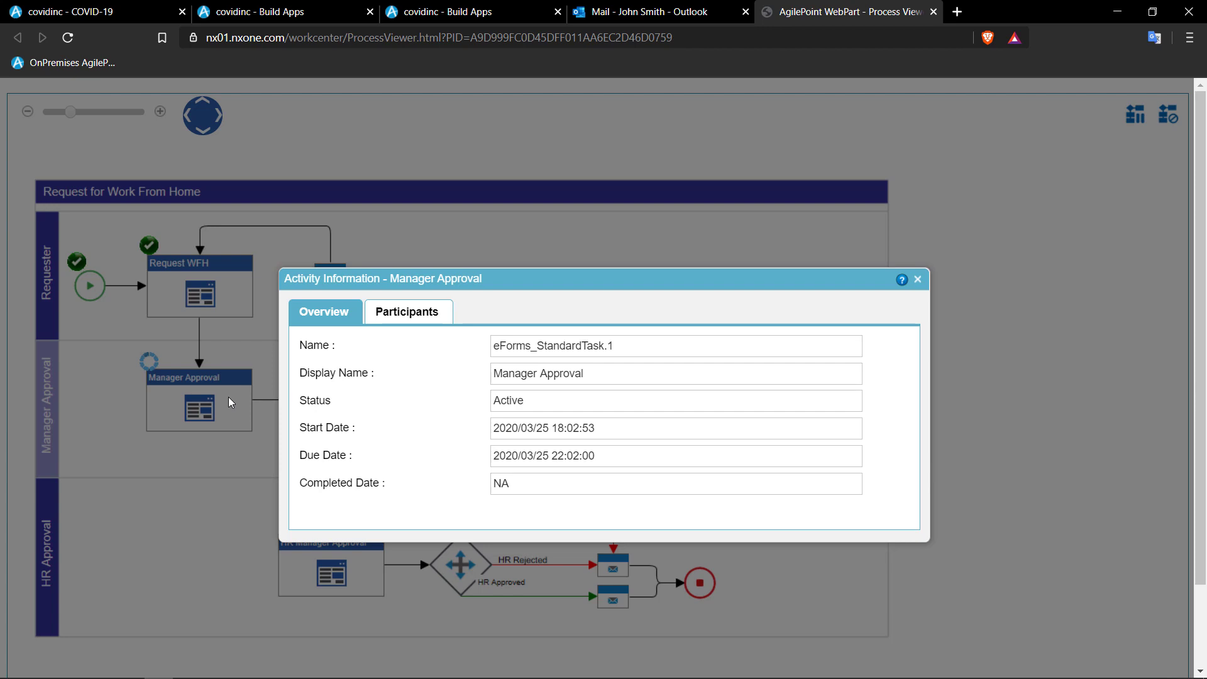
pyautogui.click(398, 320)
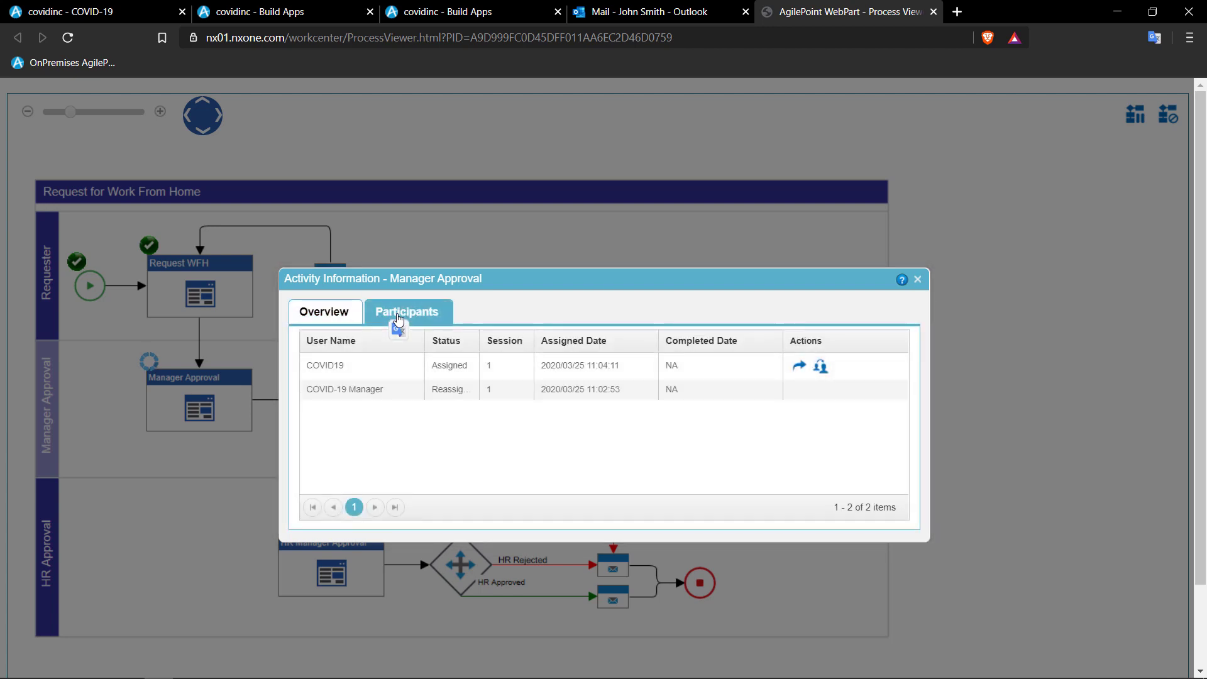
pyautogui.click(800, 368)
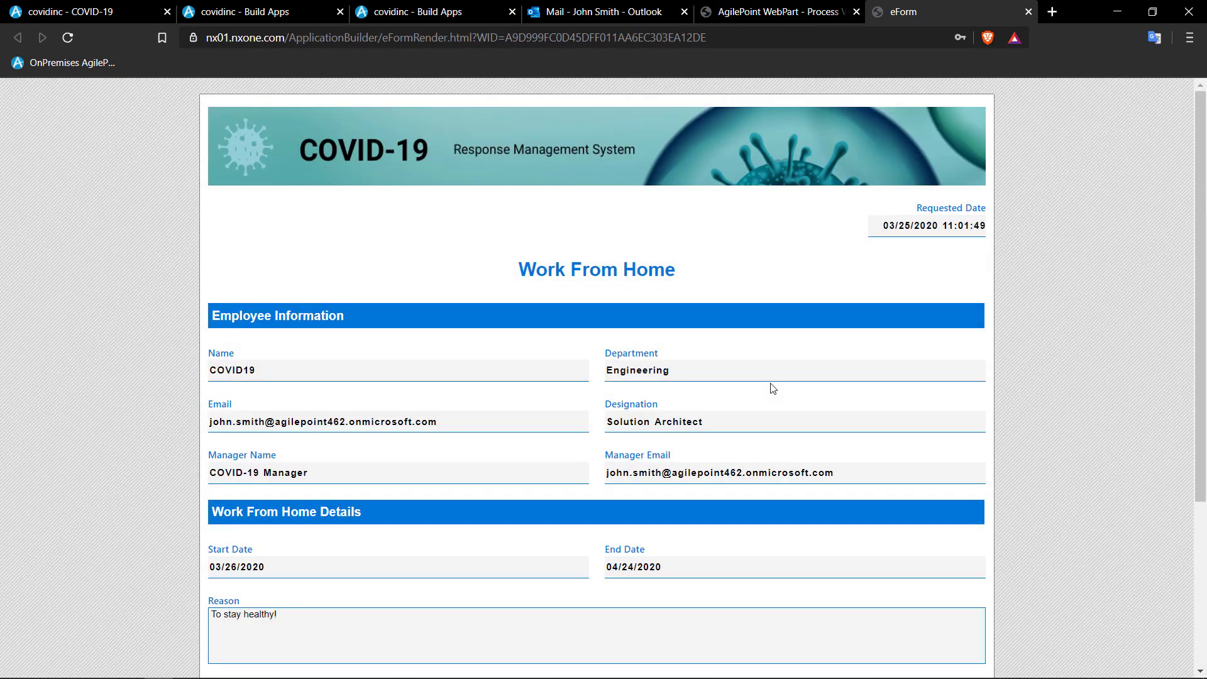
pyautogui.scroll(-2, 769, 399)
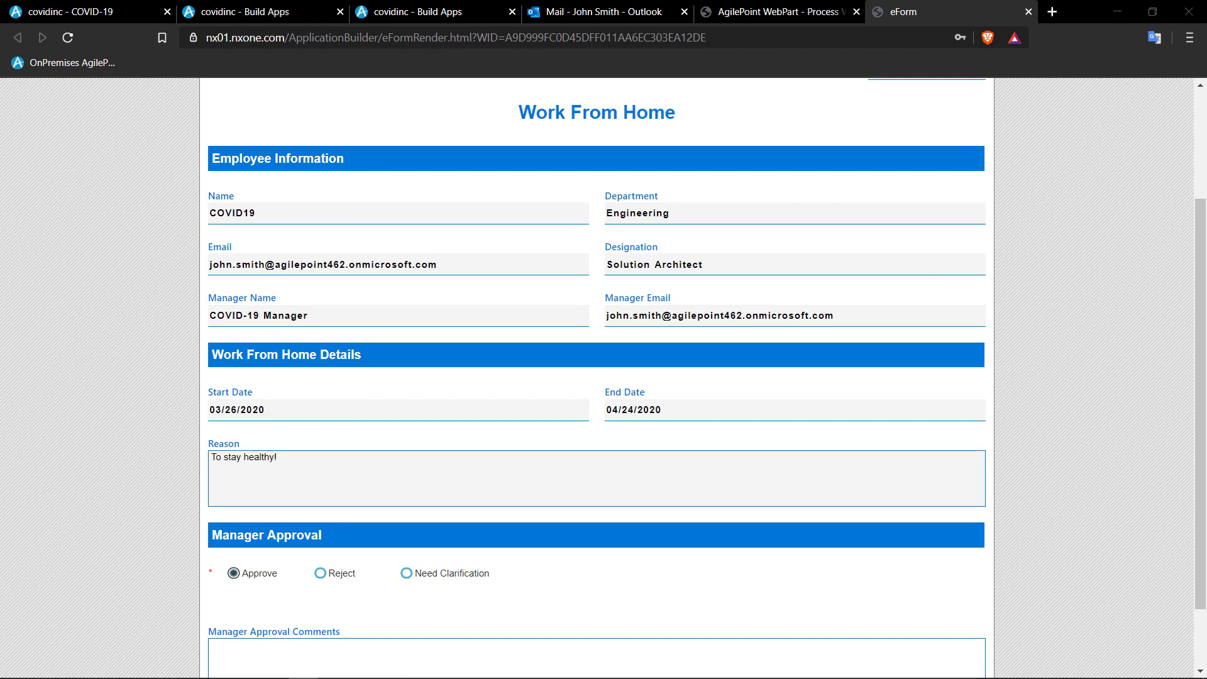
pyautogui.scroll(-2, 285, 617)
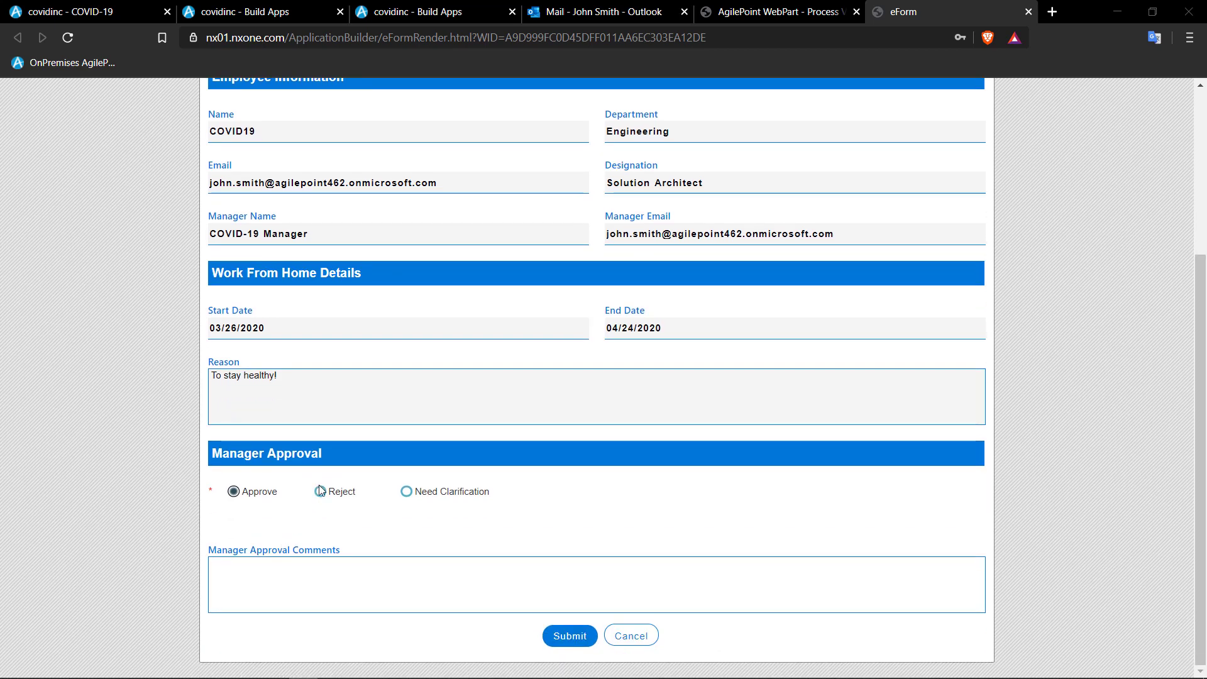
# Try the Reject and Need Clarification decisions under Manager Approval to compare how they affect the comments field
pyautogui.click(321, 492)
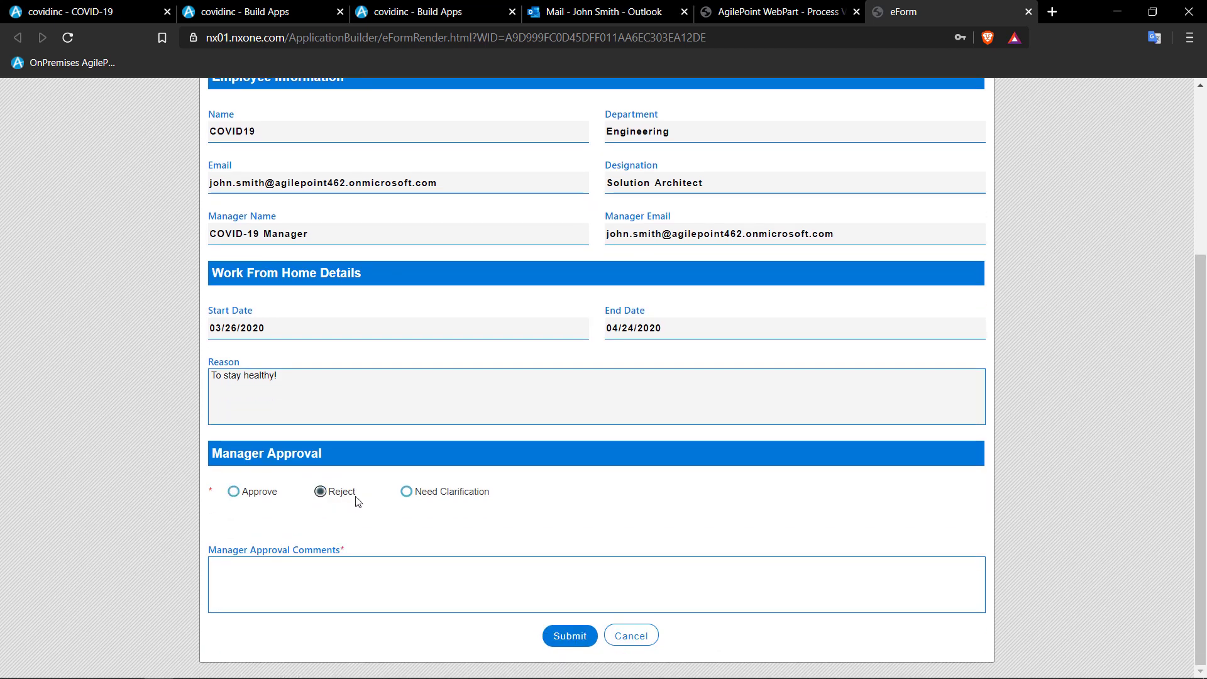
pyautogui.click(407, 493)
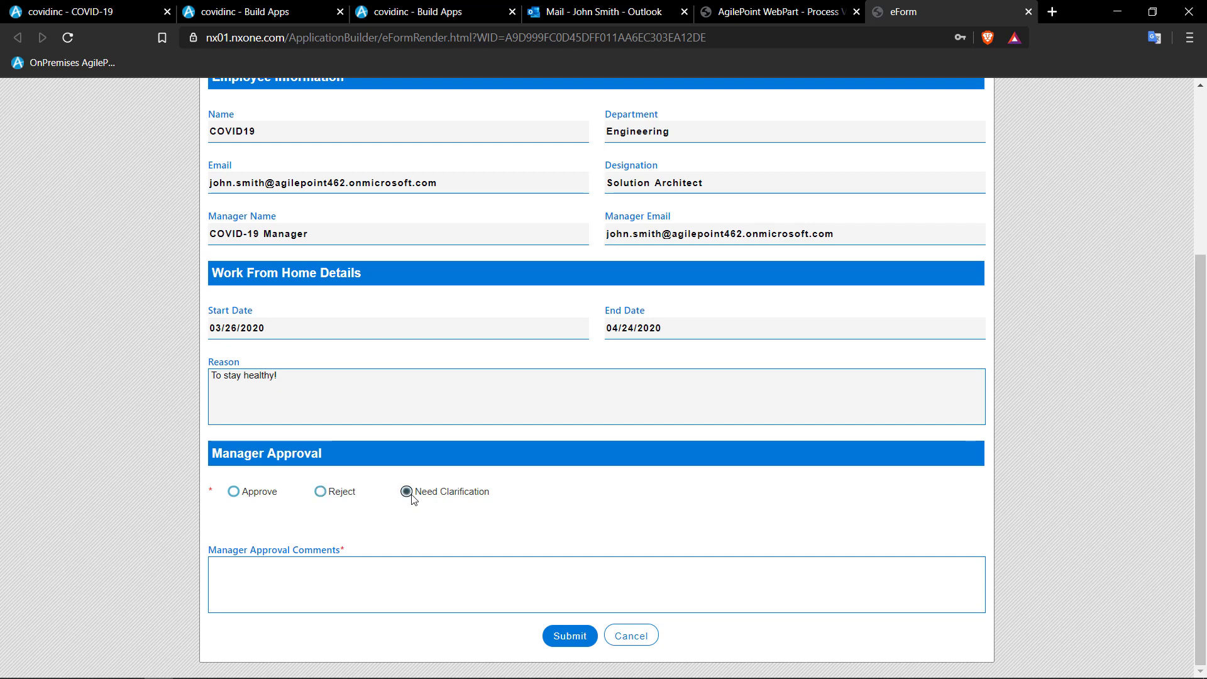
pyautogui.click(321, 493)
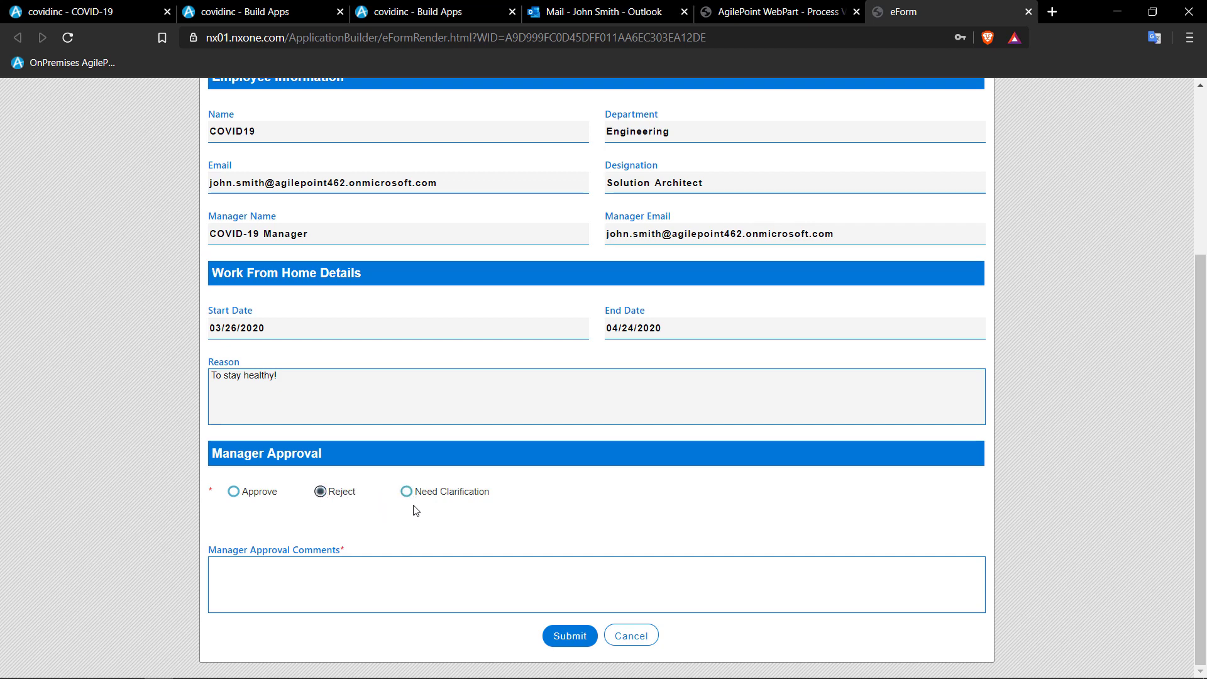
pyautogui.click(234, 492)
pyautogui.click(323, 494)
pyautogui.click(407, 492)
pyautogui.click(326, 586)
# Set the manager decision to Approve, enter the comment "Ok, stay safe!", and submit the form
pyautogui.click(233, 492)
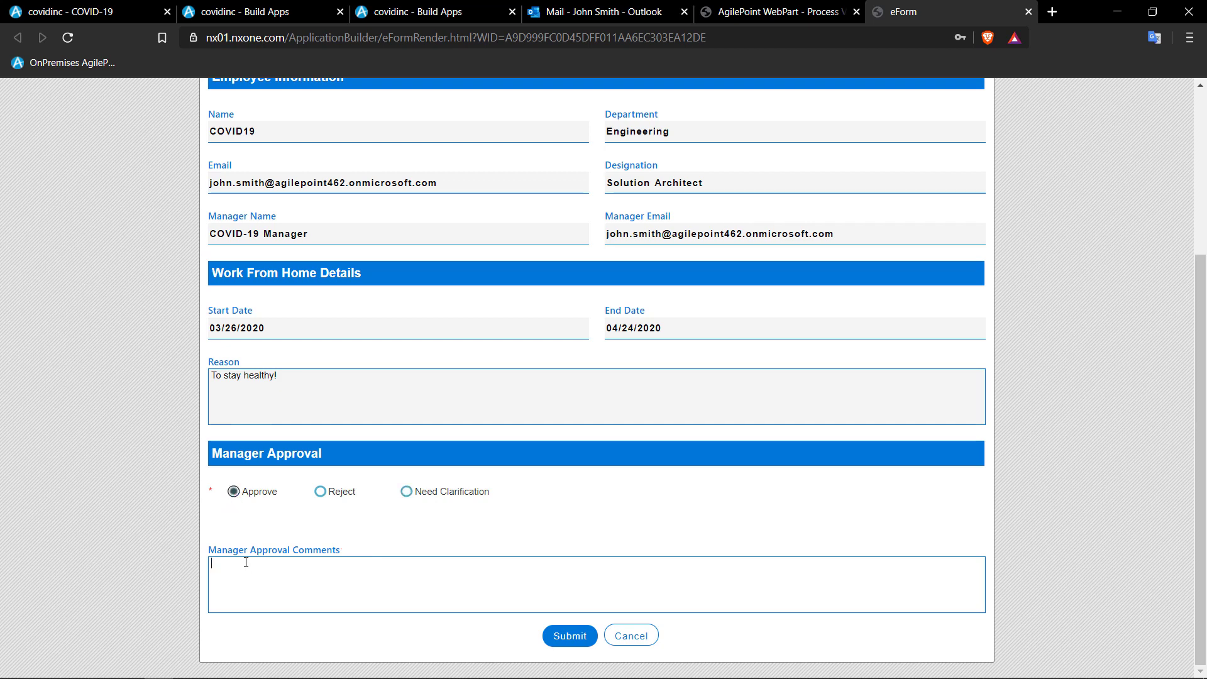
pyautogui.click(246, 561)
pyautogui.write('Ok, stay safe!')
pyautogui.click(566, 638)
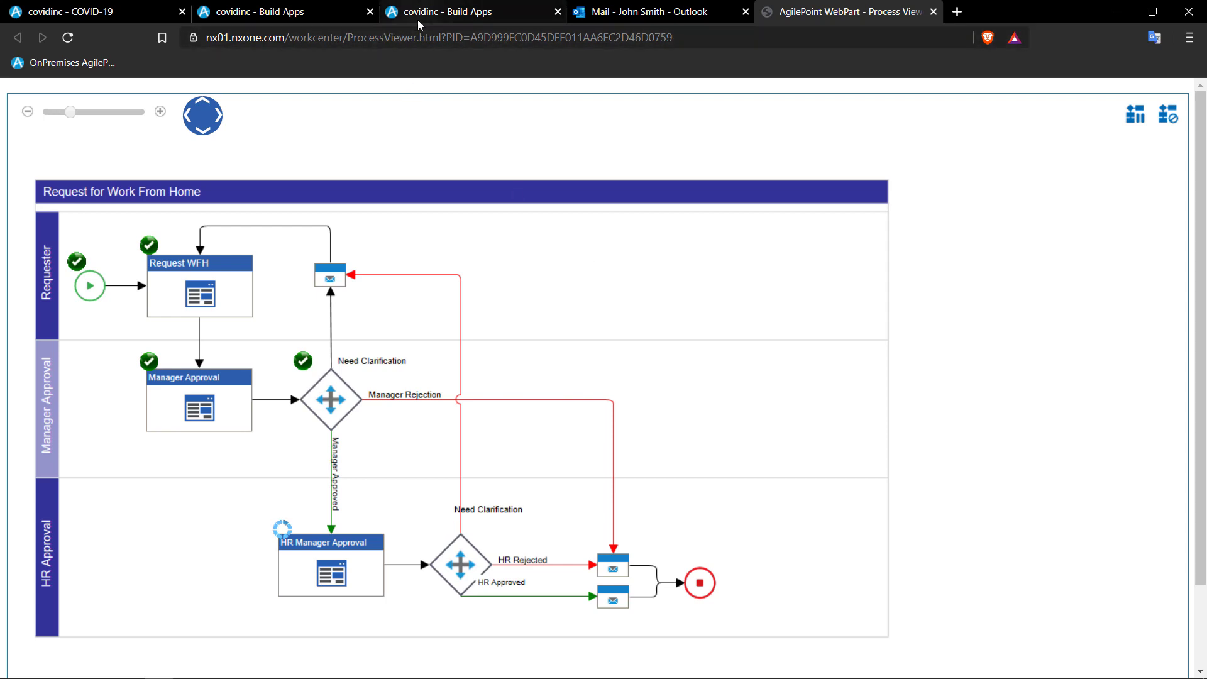
# Open the assigned HR Approval task from the Work Center's task list and go to its HR Approval section
pyautogui.click(457, 14)
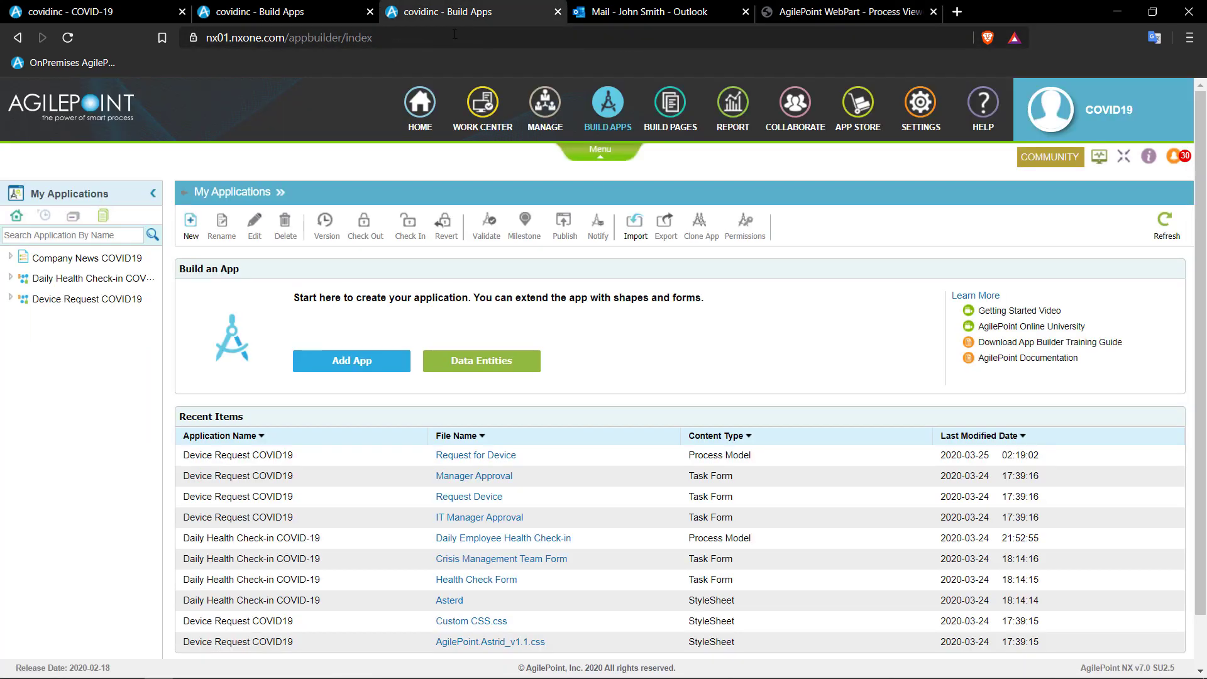
pyautogui.click(480, 112)
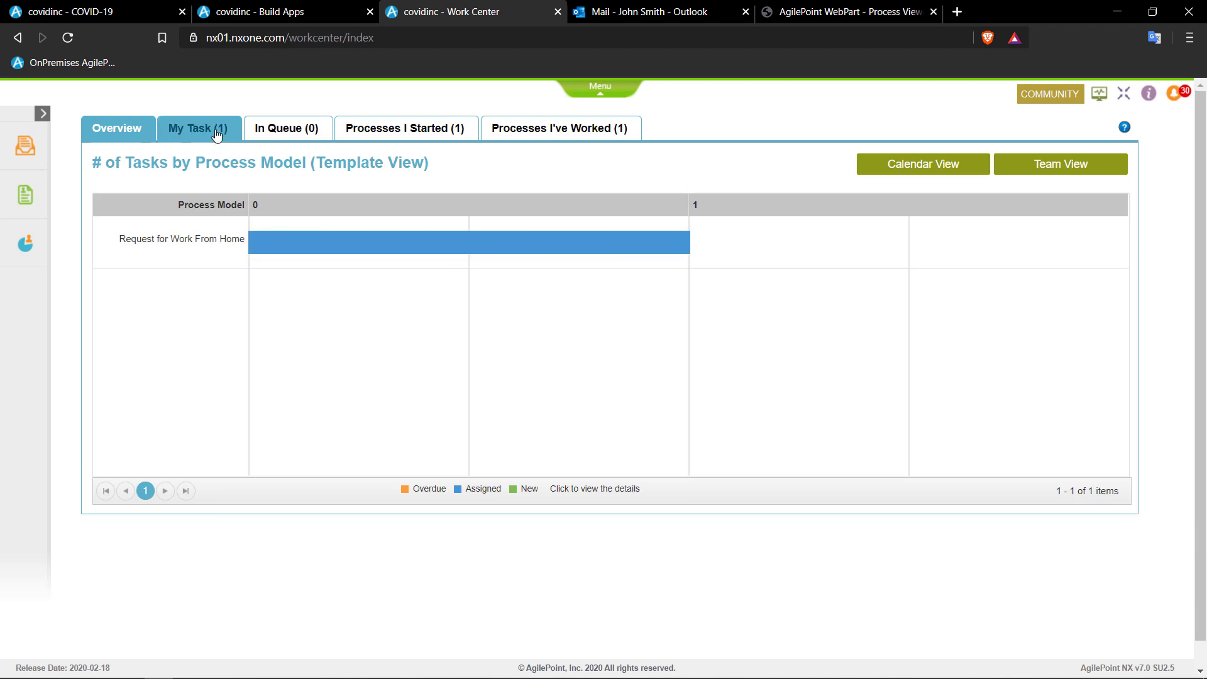
pyautogui.click(217, 132)
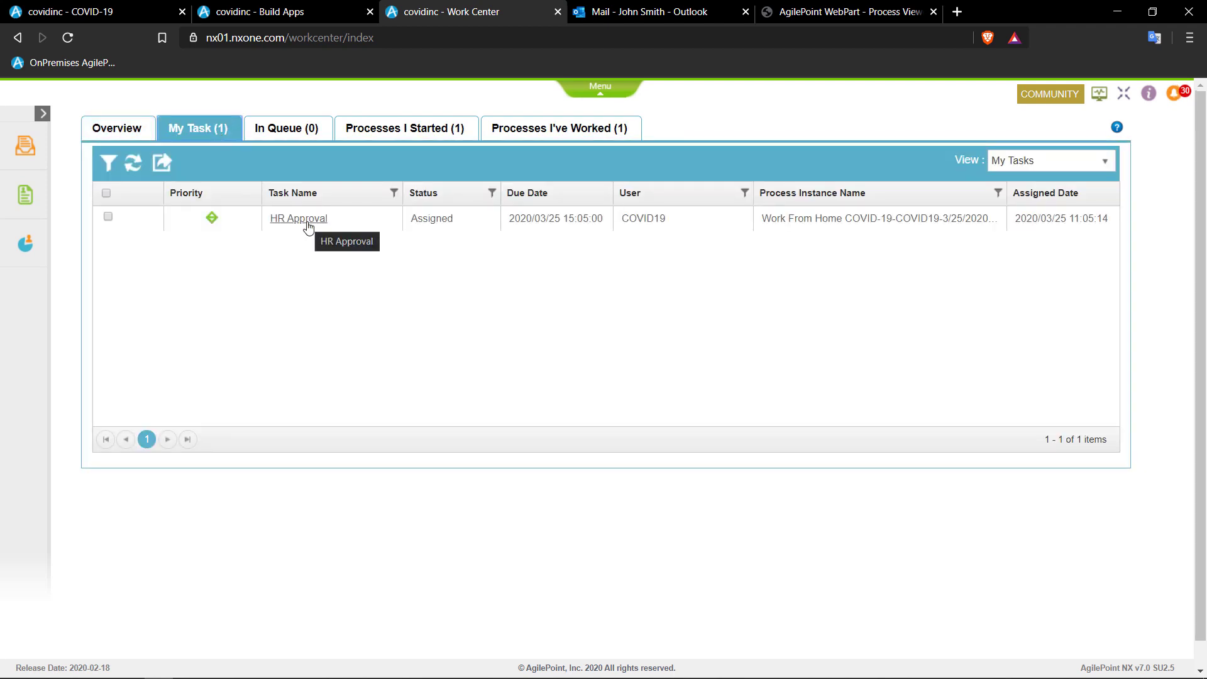
pyautogui.click(309, 225)
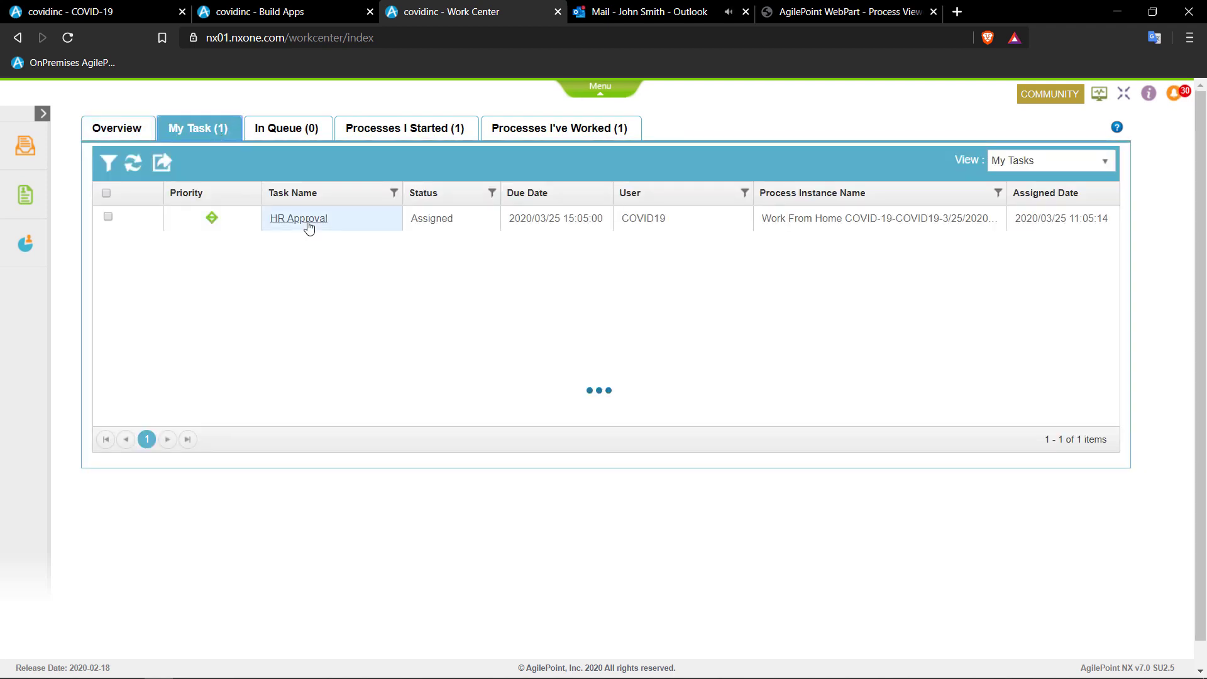
pyautogui.click(327, 267)
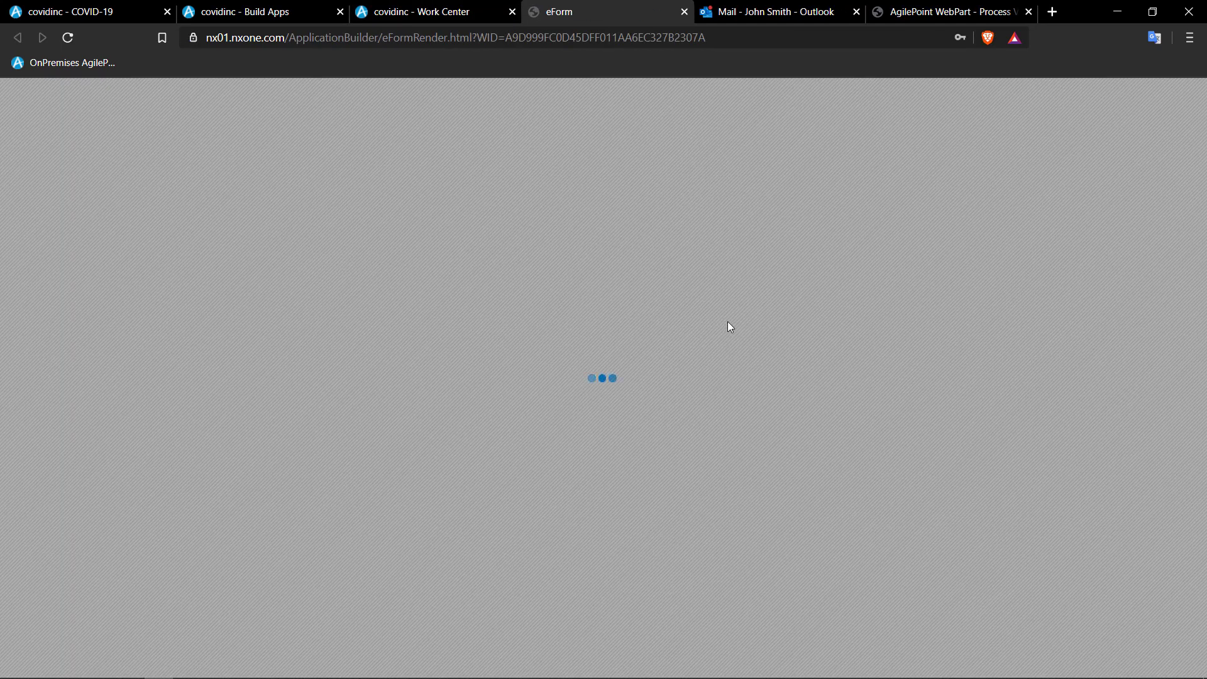
pyautogui.scroll(-6, 571, 431)
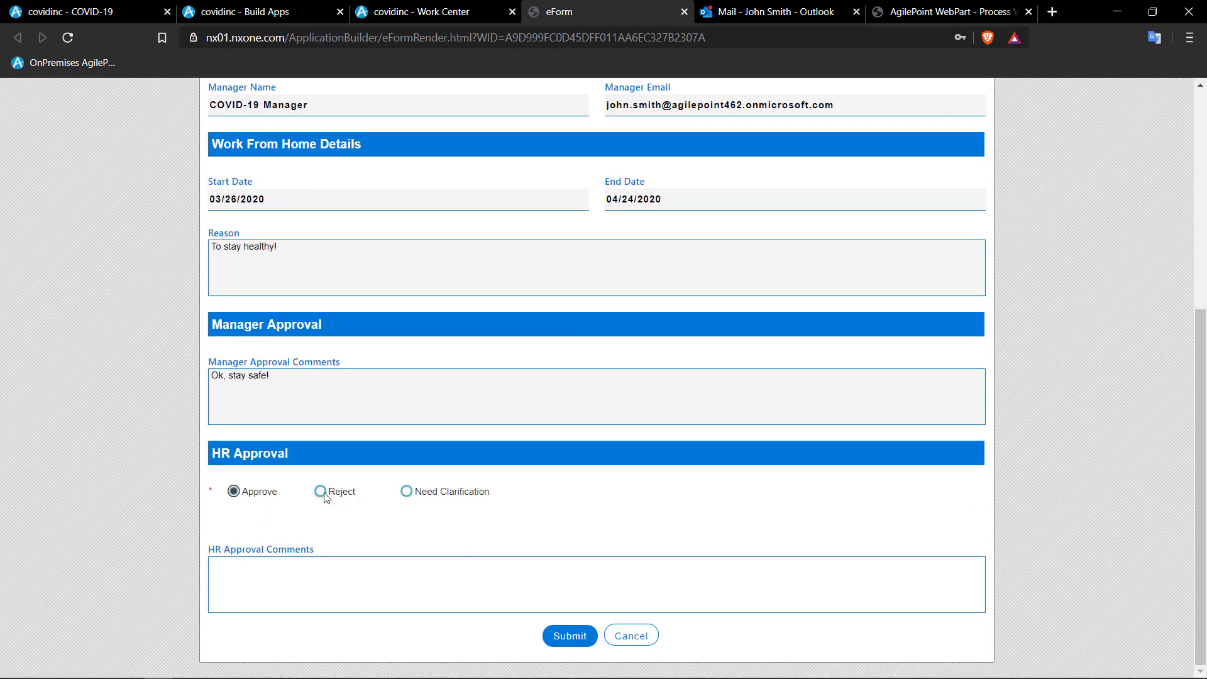
# Try the Reject and Need Clarification decisions under HR Approval
pyautogui.click(322, 493)
pyautogui.click(408, 494)
pyautogui.click(320, 495)
# Set the HR decision to Approve, enter the comment "Thank you!", and submit the form
pyautogui.click(244, 497)
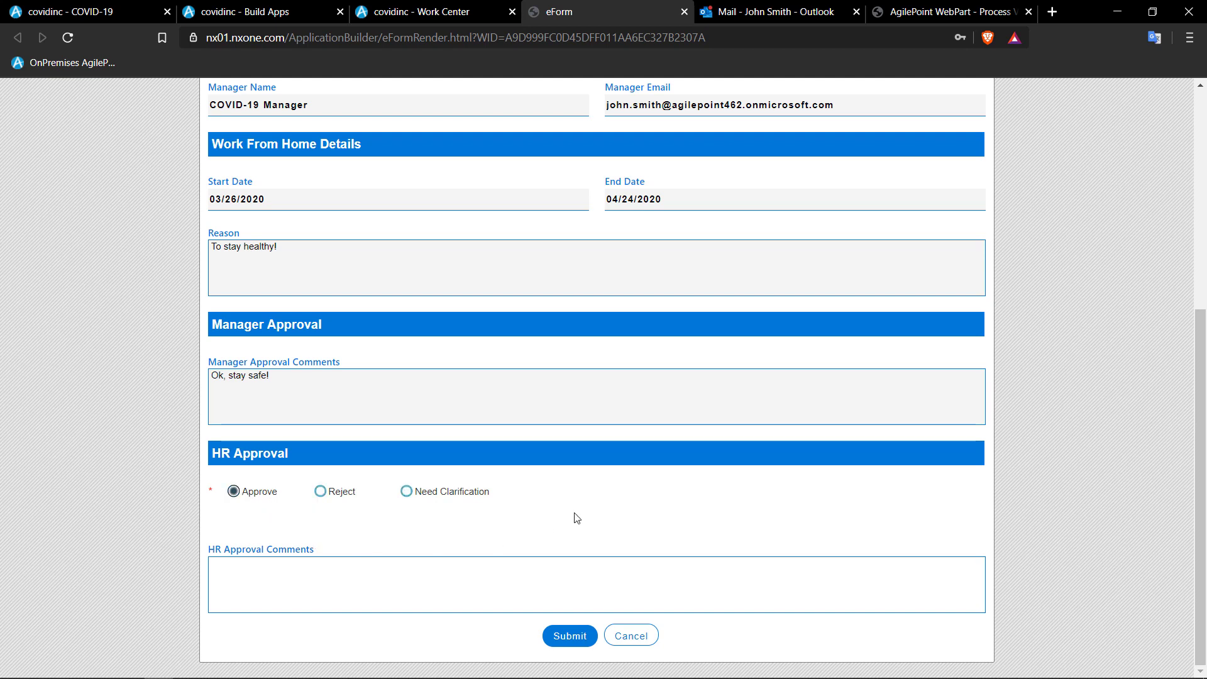
pyautogui.click(251, 611)
pyautogui.write('Thank you!')
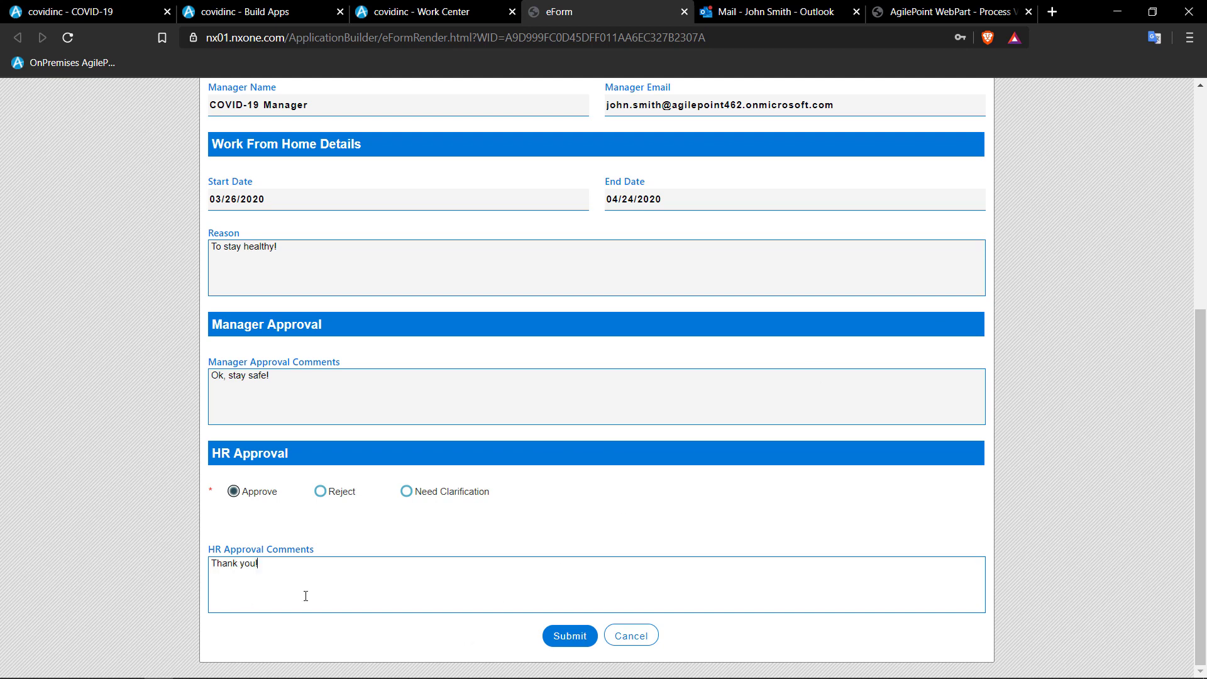
pyautogui.click(570, 637)
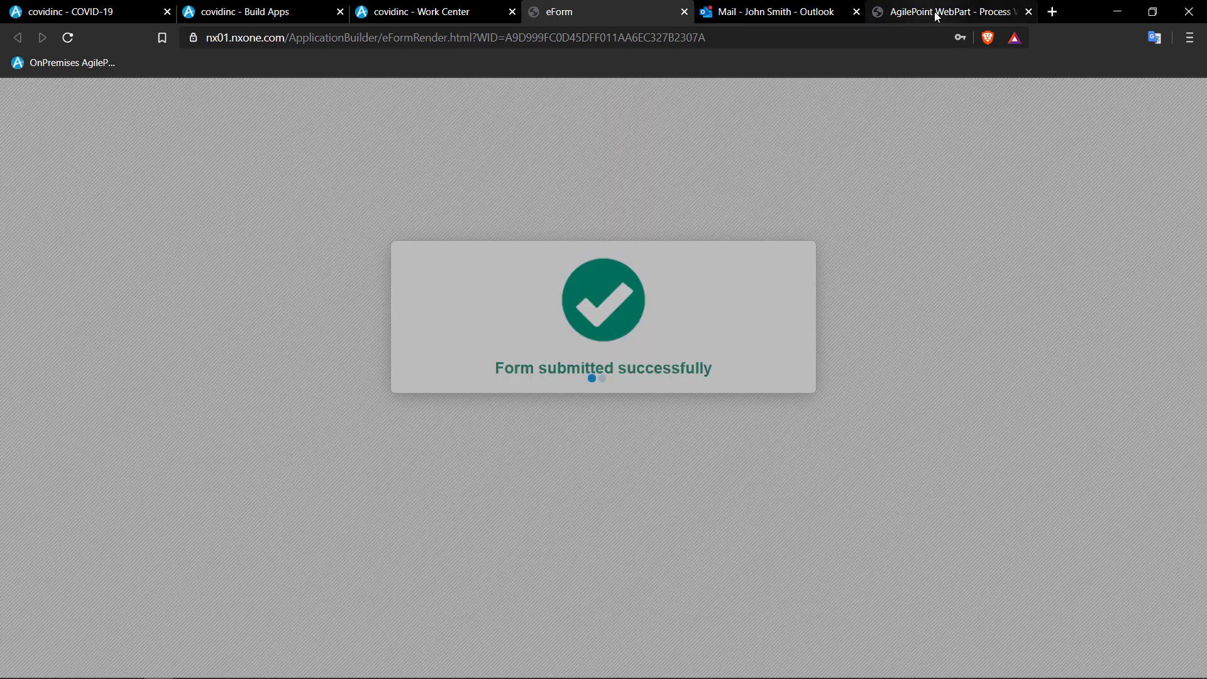
# Review the process diagram's progress and switch to Outlook to read the newest Work From Home e-mail's dates and approval comments
pyautogui.click(932, 12)
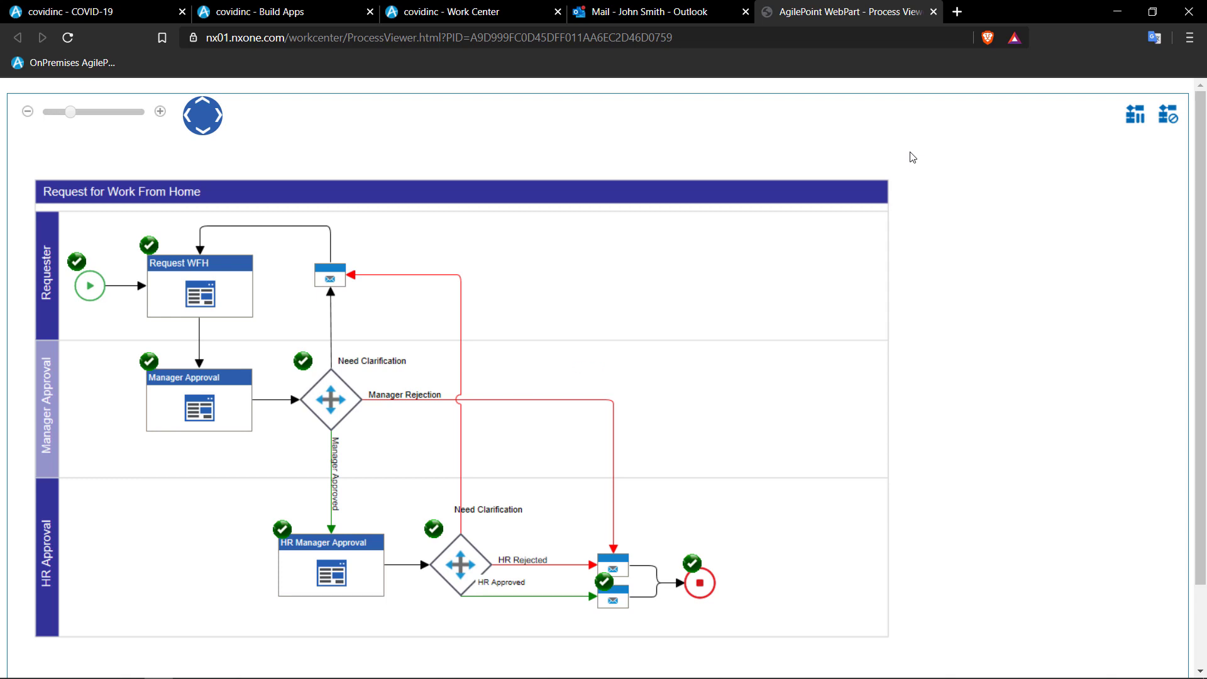
pyautogui.click(654, 12)
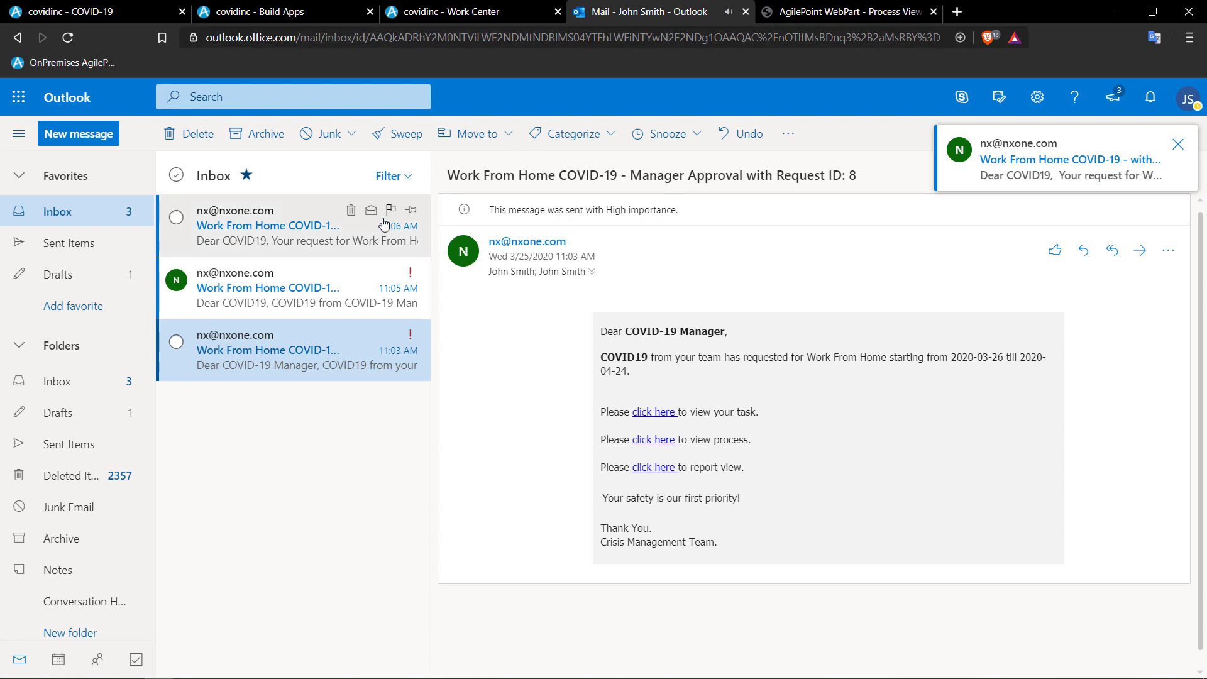
pyautogui.click(350, 224)
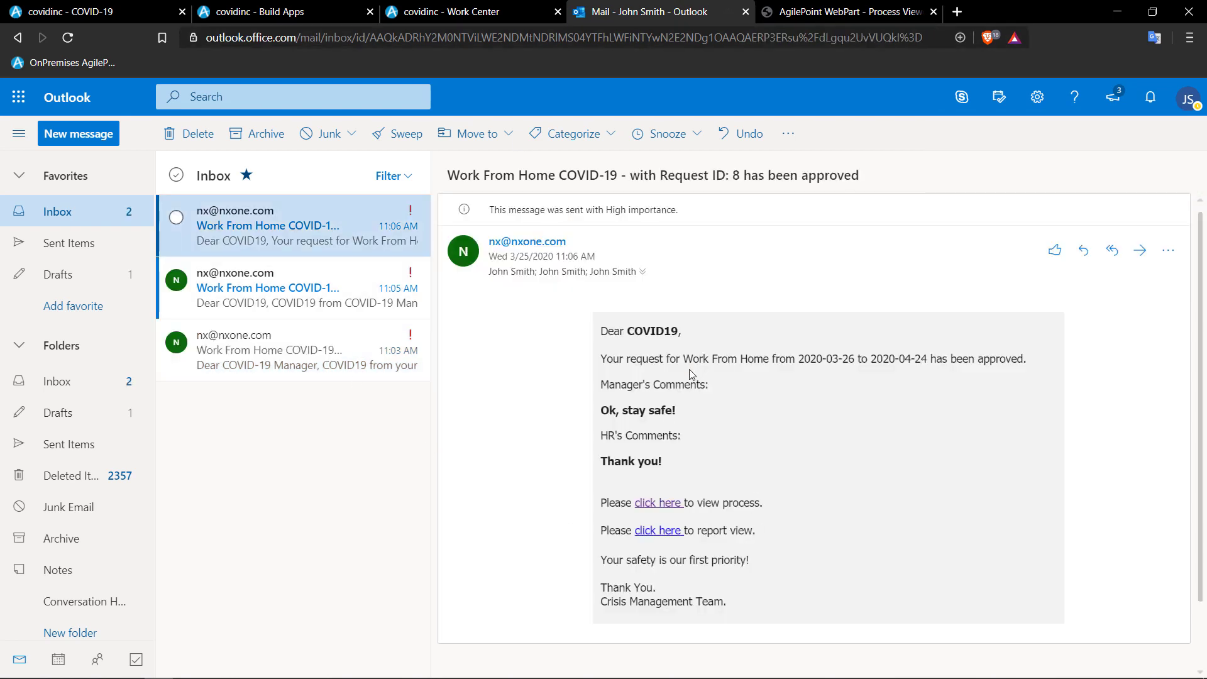
pyautogui.moveTo(801, 359); pyautogui.dragTo(921, 375)
pyautogui.click(872, 393)
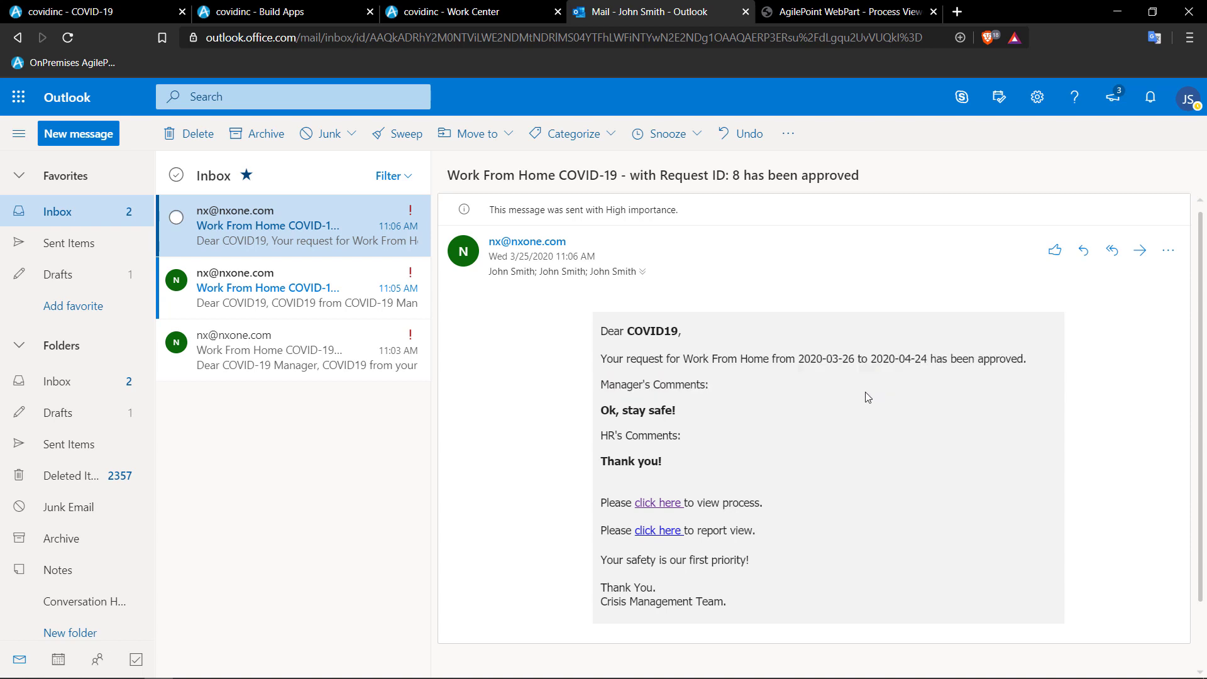